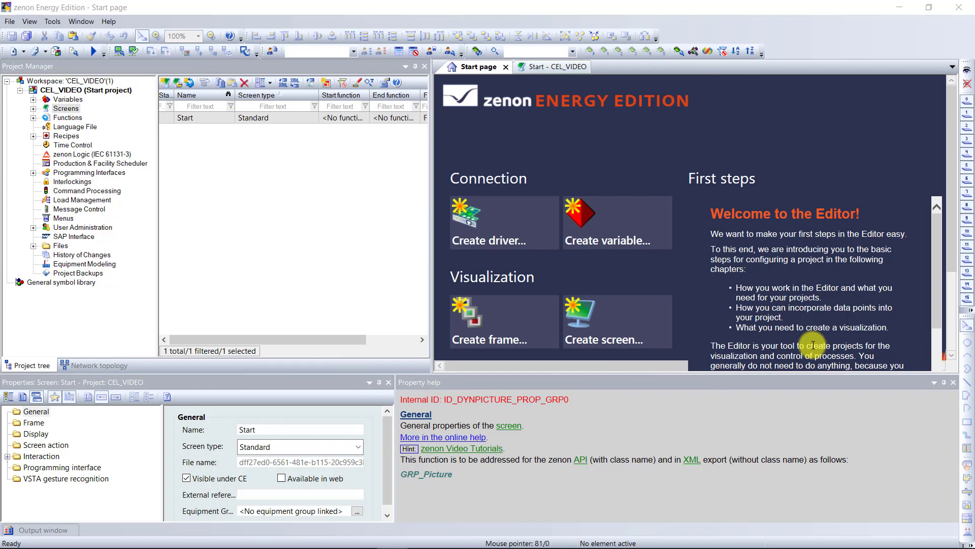
- Display the CEL_VIDEO project's Variables list, which currently holds 0 variables
left_click(68, 102)
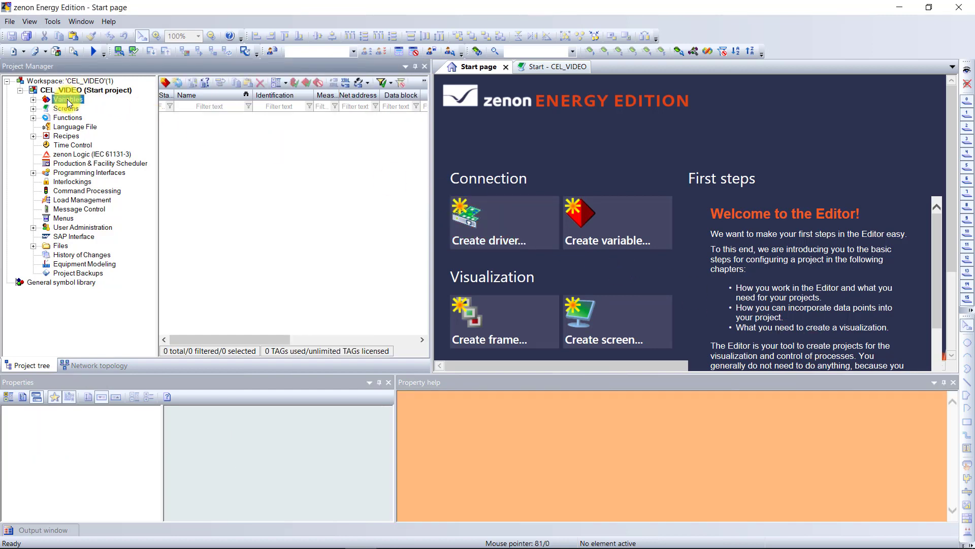
- Start a new variable named CEL on the internal variables (Intern) driver
left_click(166, 84)
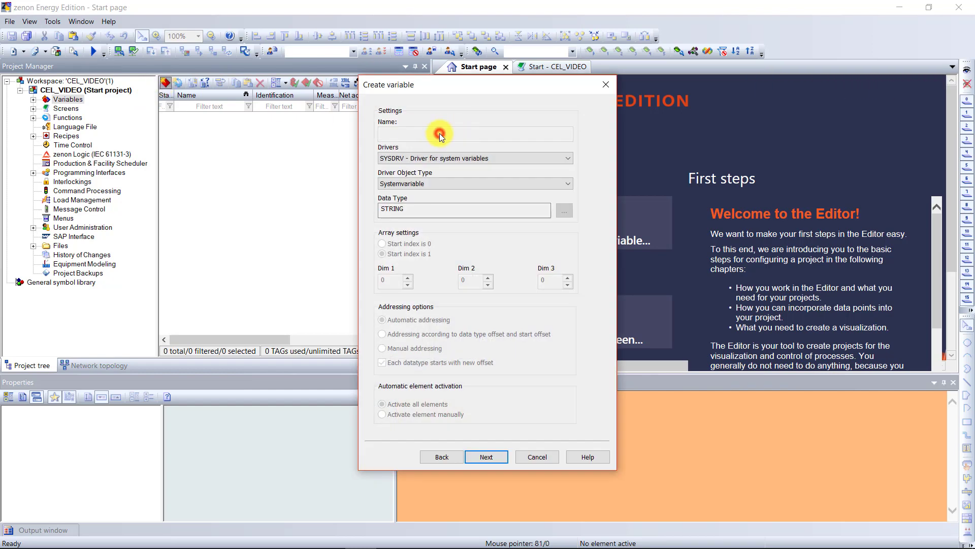
left_click(560, 160)
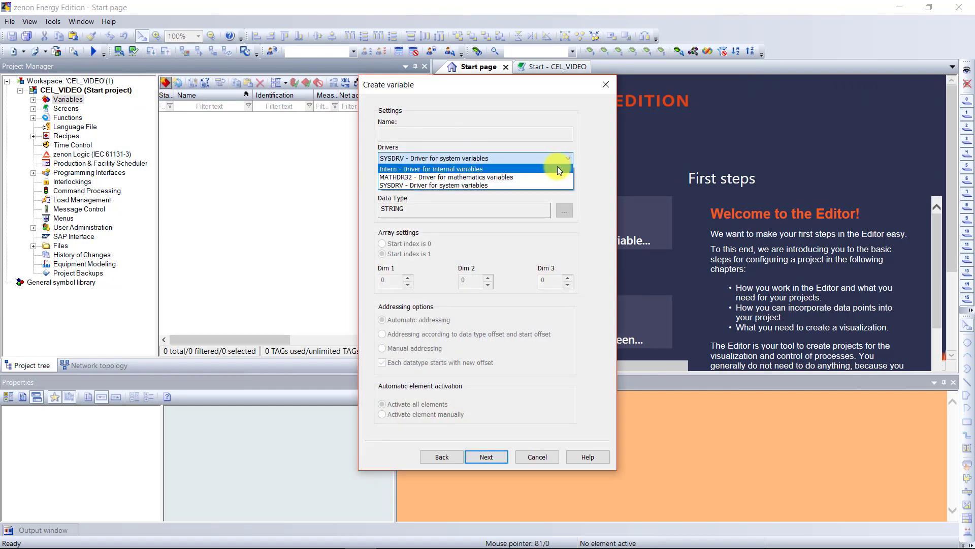
left_click(557, 168)
left_click(509, 135)
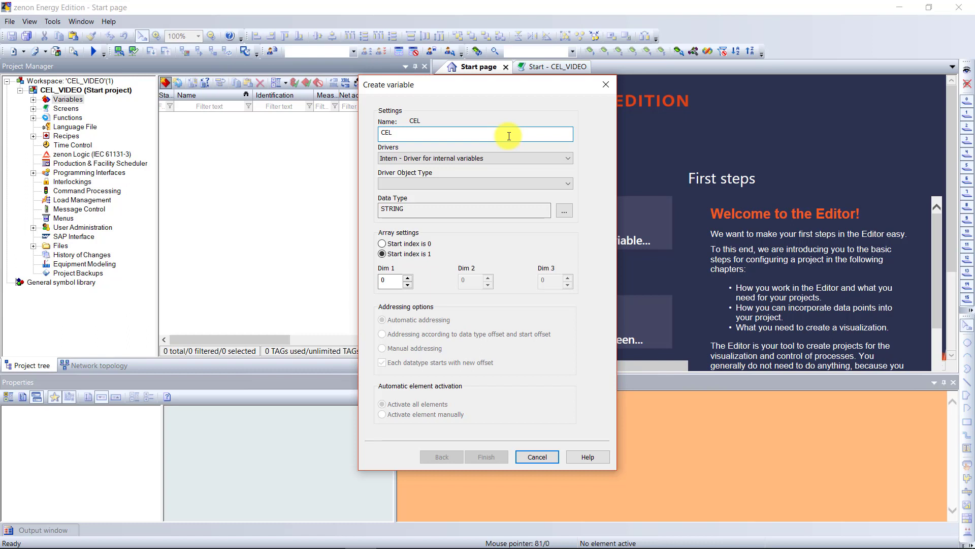
left_click(568, 184)
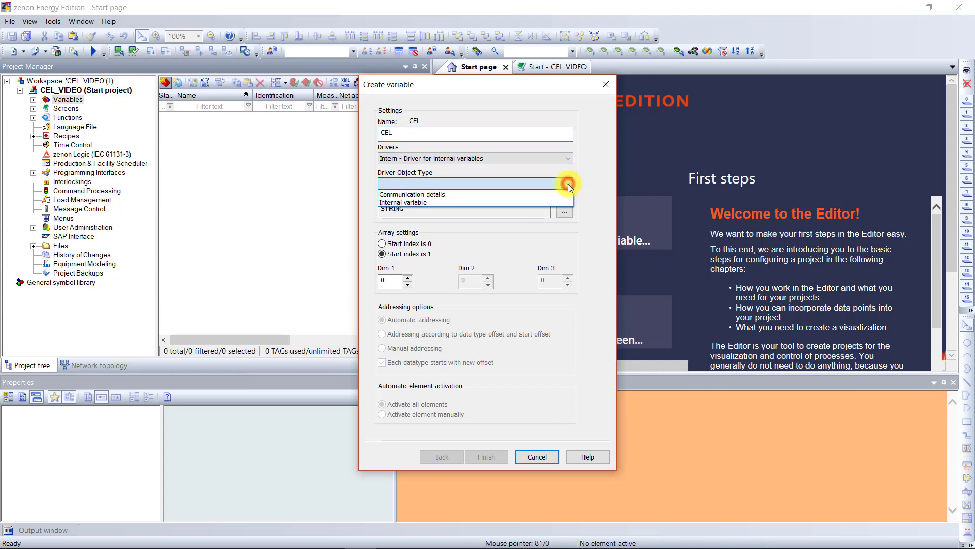
left_click(568, 184)
left_click(566, 158)
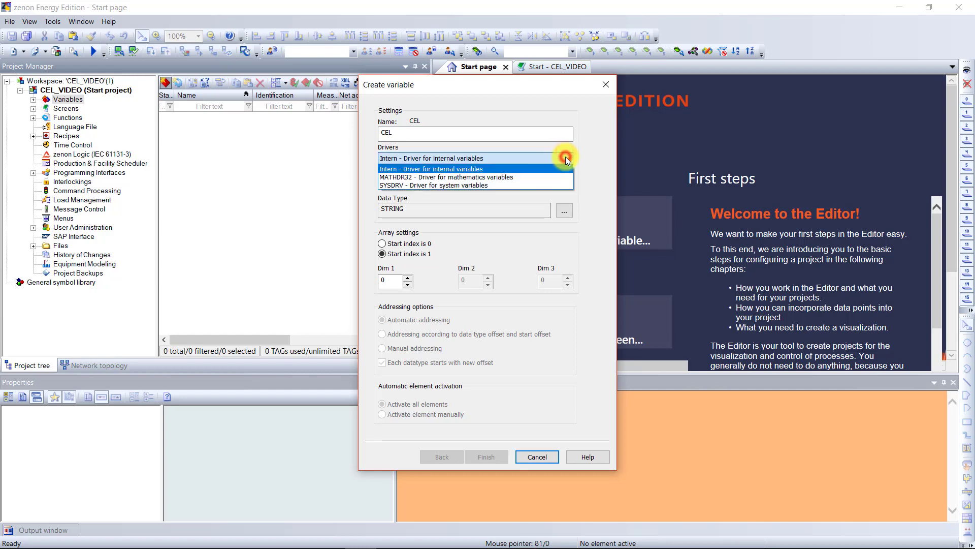
left_click(524, 168)
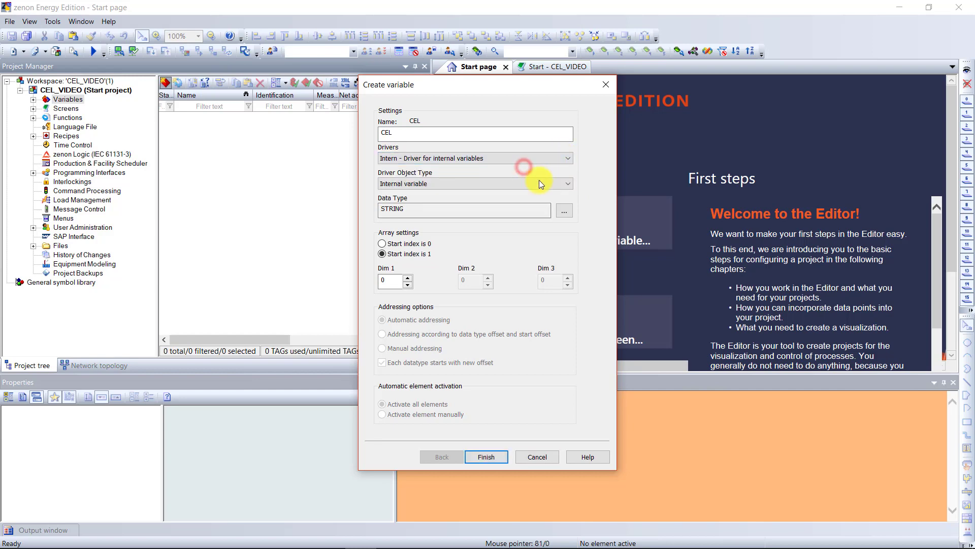
- Set the CEL variable's data type to BOOL and finish creating it
left_click(563, 210)
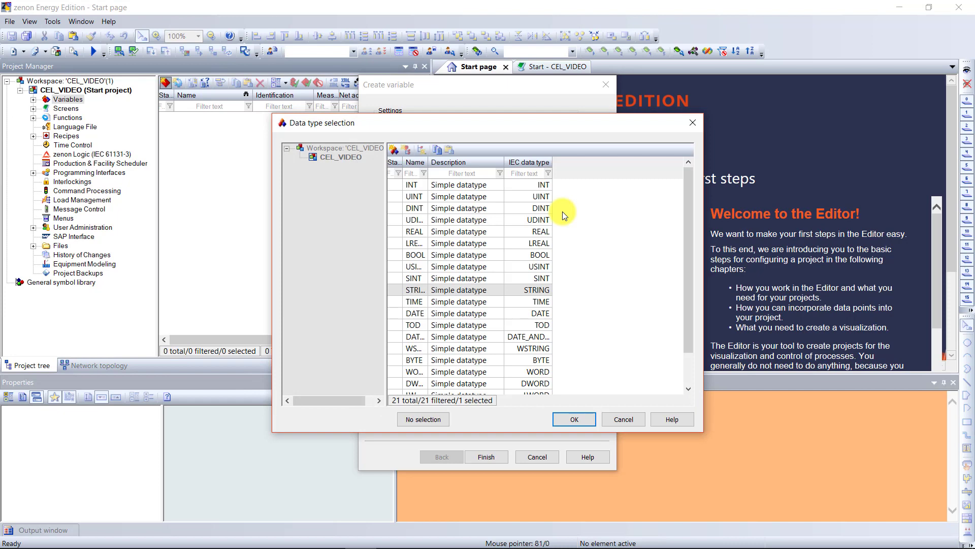
left_click(418, 254)
left_click(571, 422)
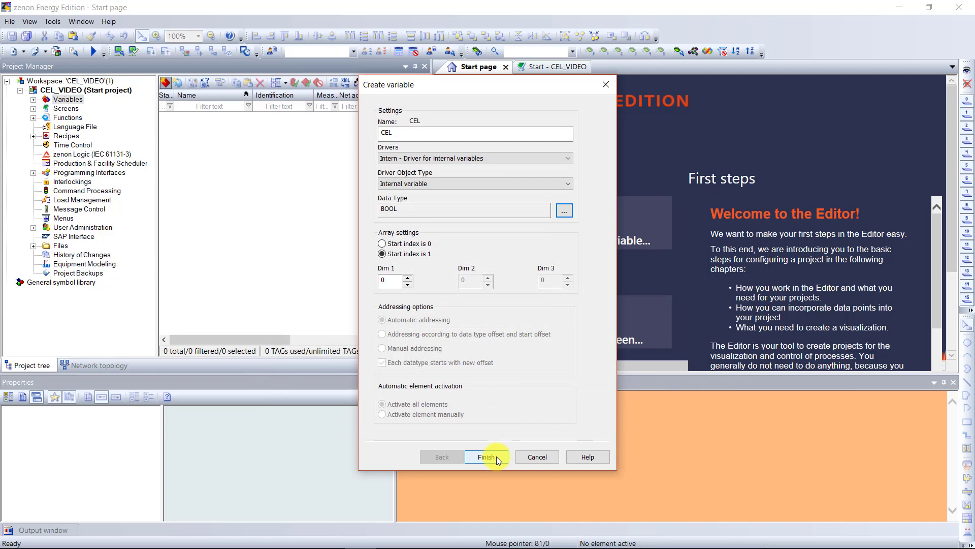
left_click(496, 456)
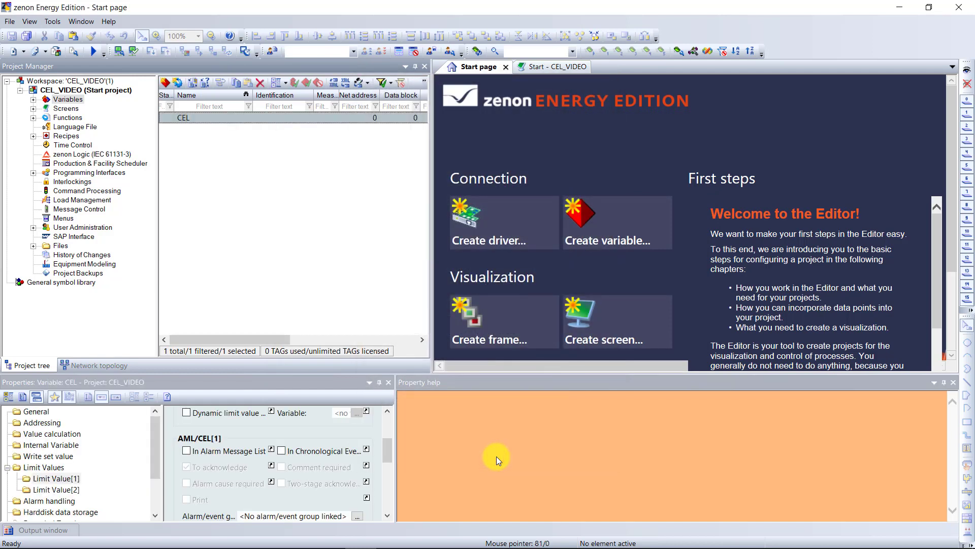
- Add Alarm/event group 0 and Alarm/event group 1 to the project
left_click(358, 208)
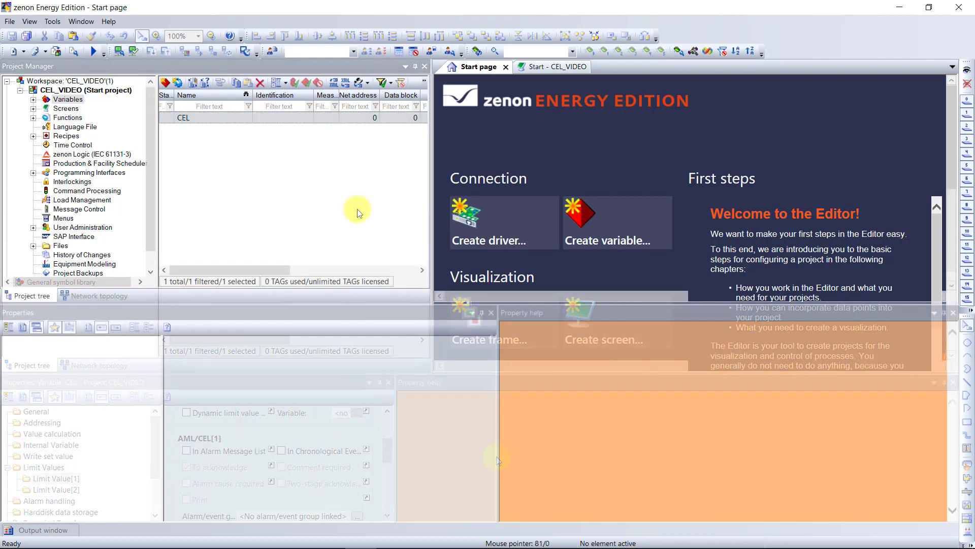
left_click(33, 101)
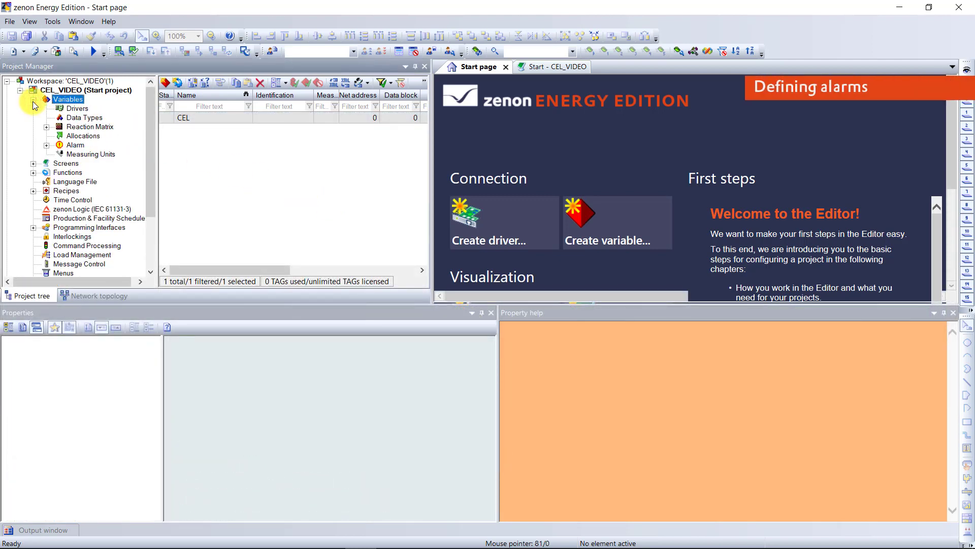
left_click(46, 146)
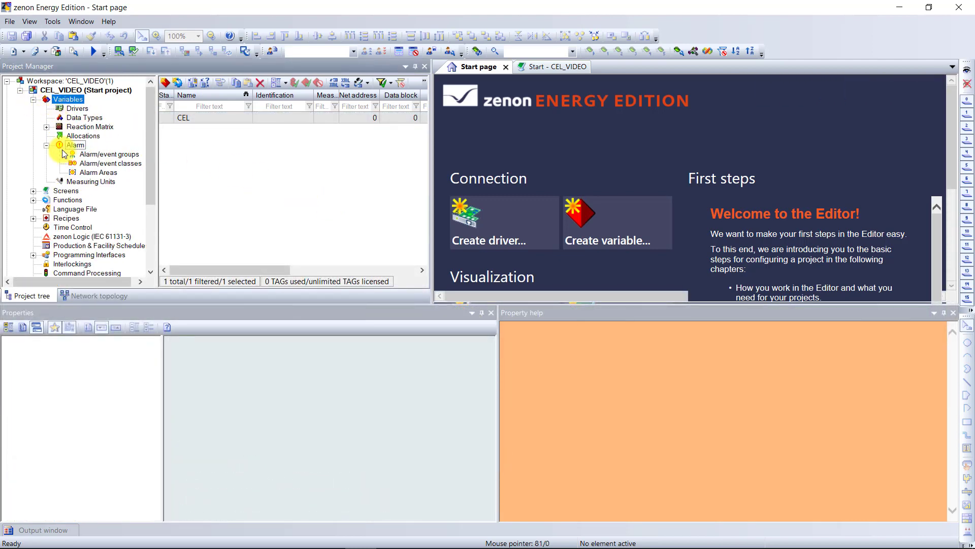
left_click(105, 155)
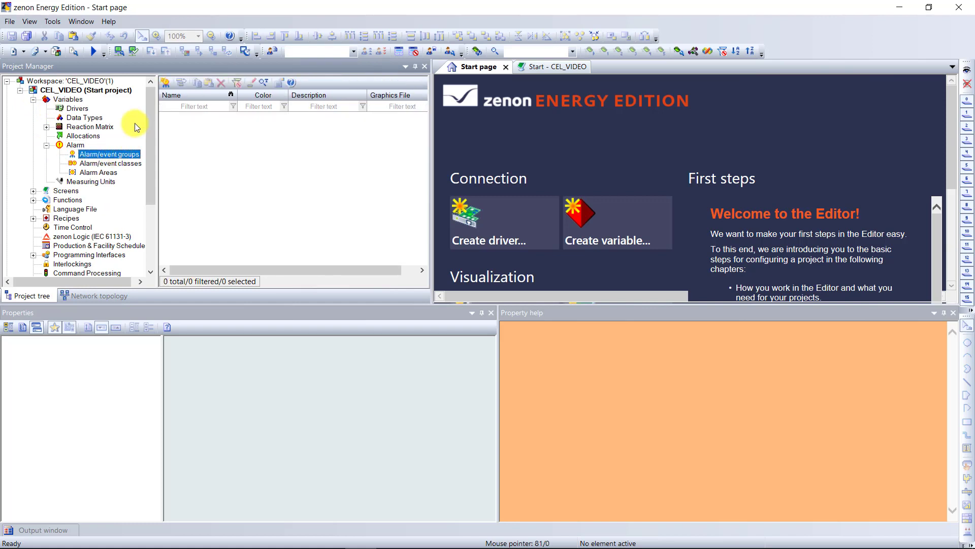
left_click(165, 84)
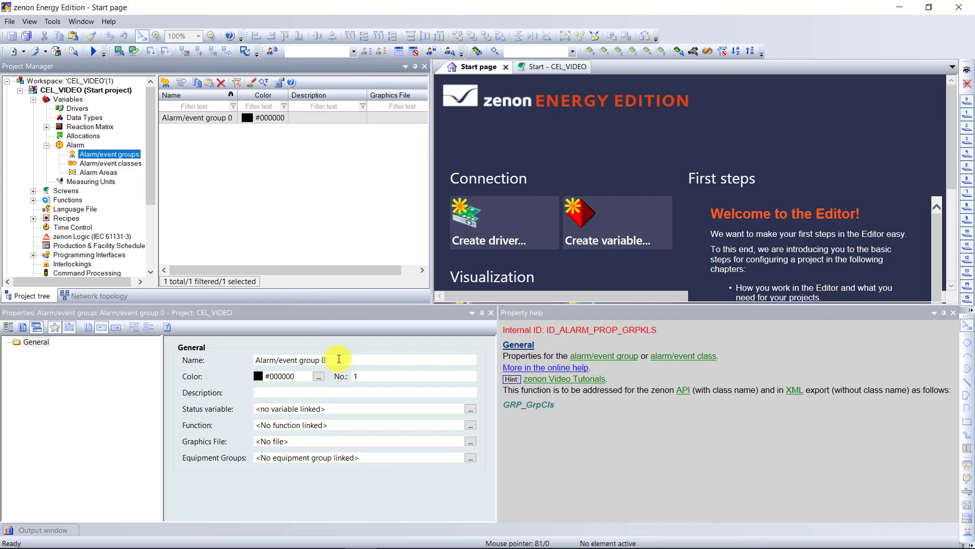
left_click(166, 82)
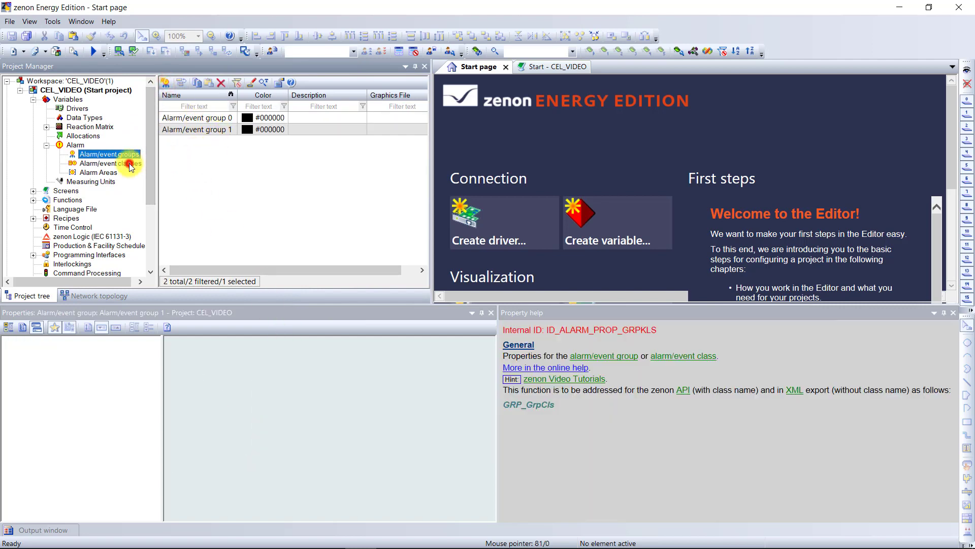
- Add Alarm/event class 0 and Alarm/event class 1 to the project
left_click(129, 163)
left_click(167, 83)
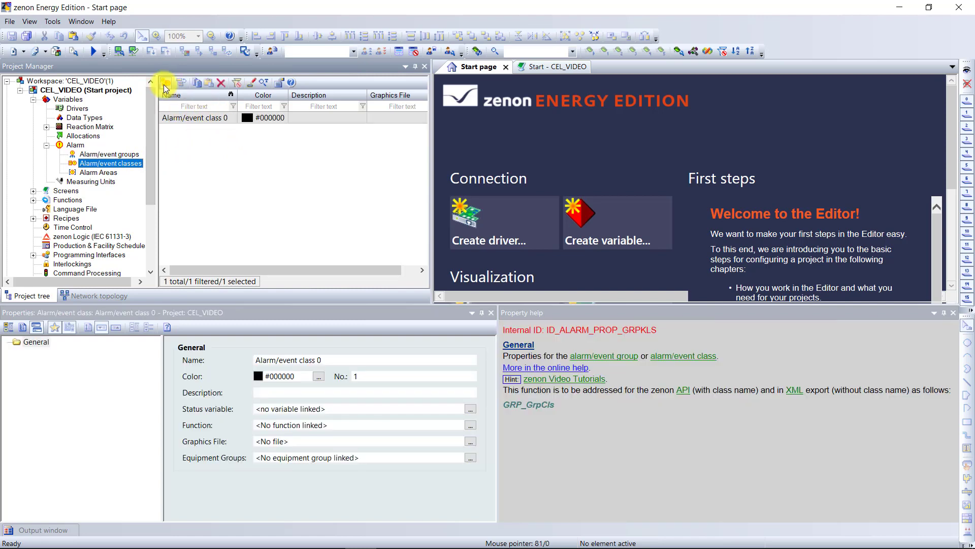
left_click(164, 83)
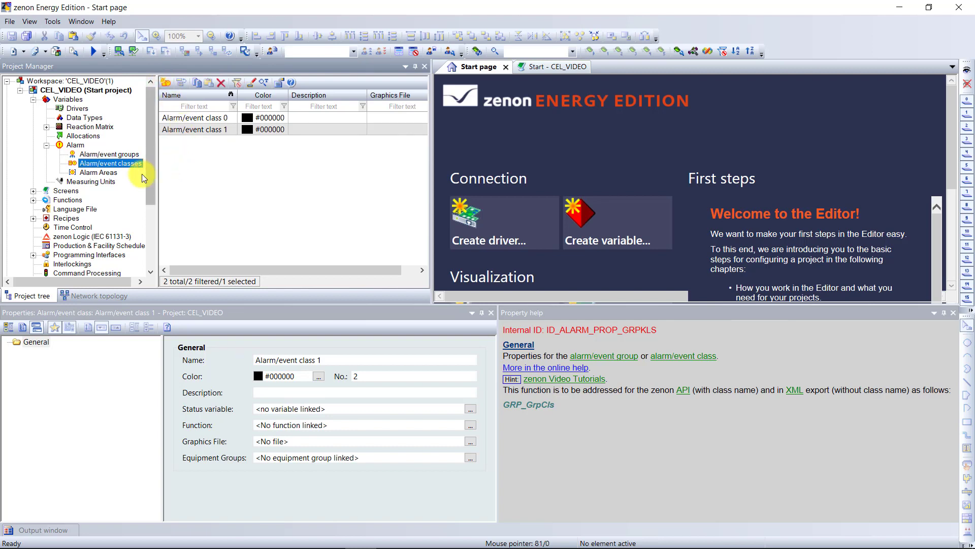
- Create Alarm area 0 and Alarm area 1 in the Alarm Areas list
left_click(96, 175)
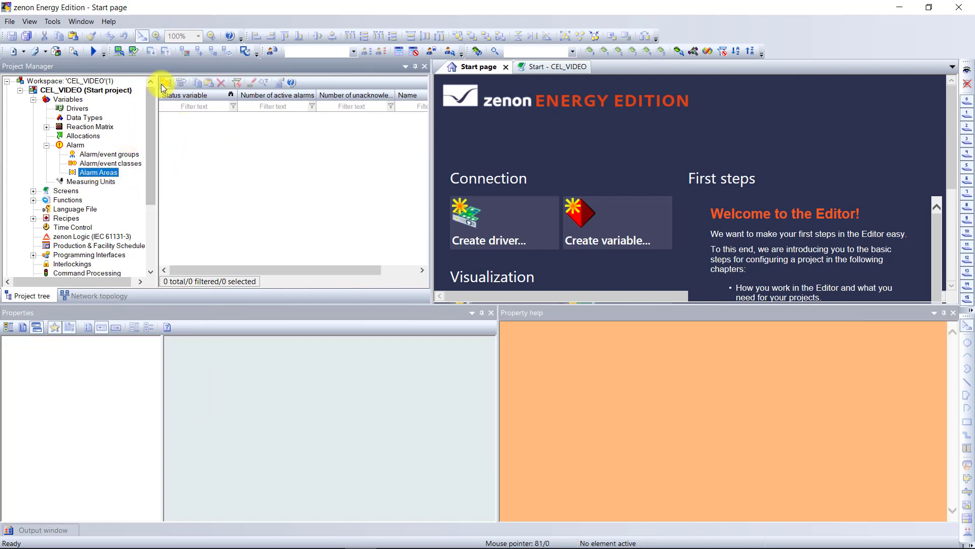
left_click(165, 82)
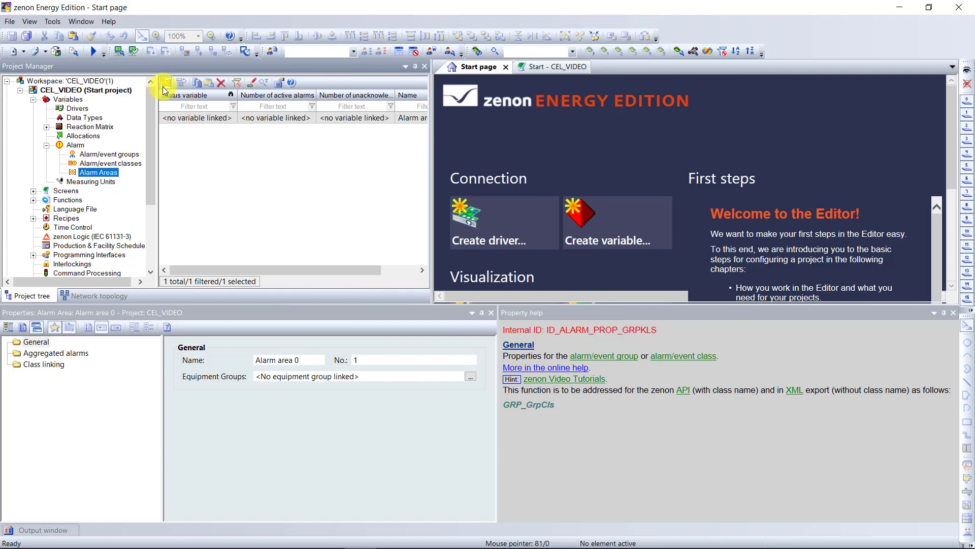
left_click(165, 83)
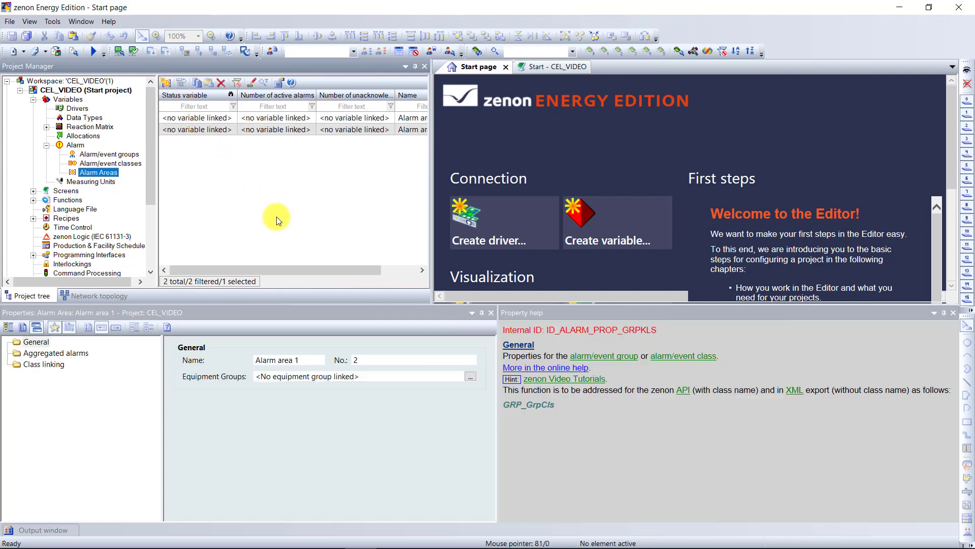
left_click(383, 242)
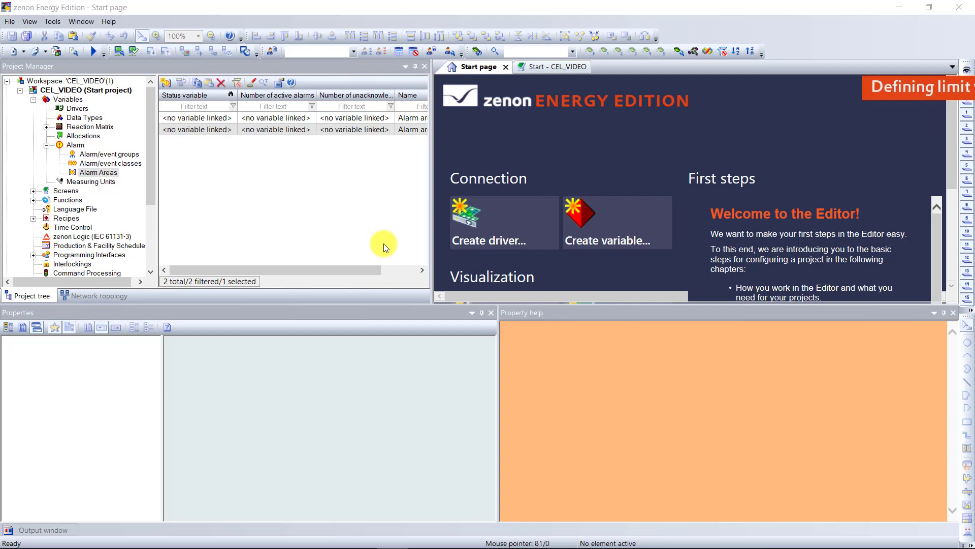
- Give CEL's Limit Value[1] text 'CEL Text', value 1, type Maximum, logged in the Chronological Event List
left_click(60, 100)
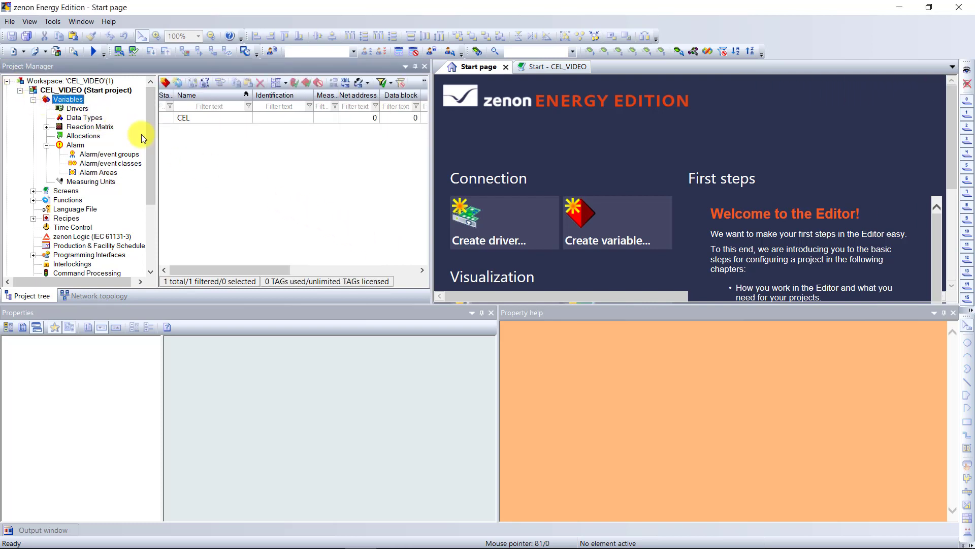
left_click(185, 117)
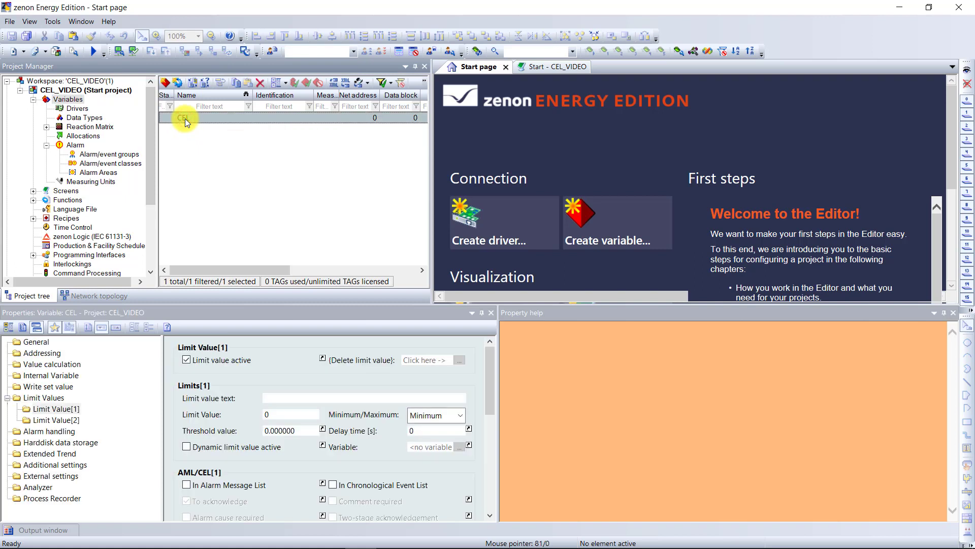
left_click(62, 409)
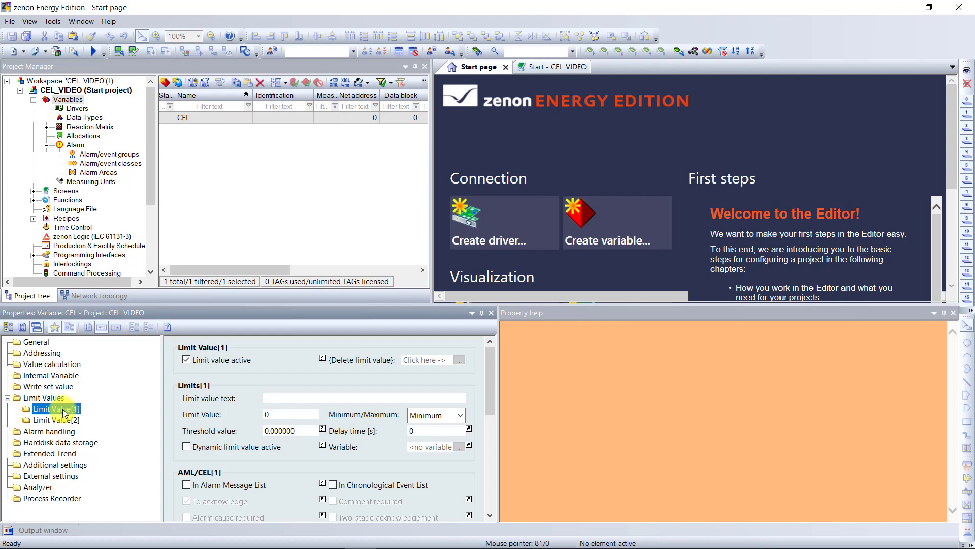
left_click(282, 397)
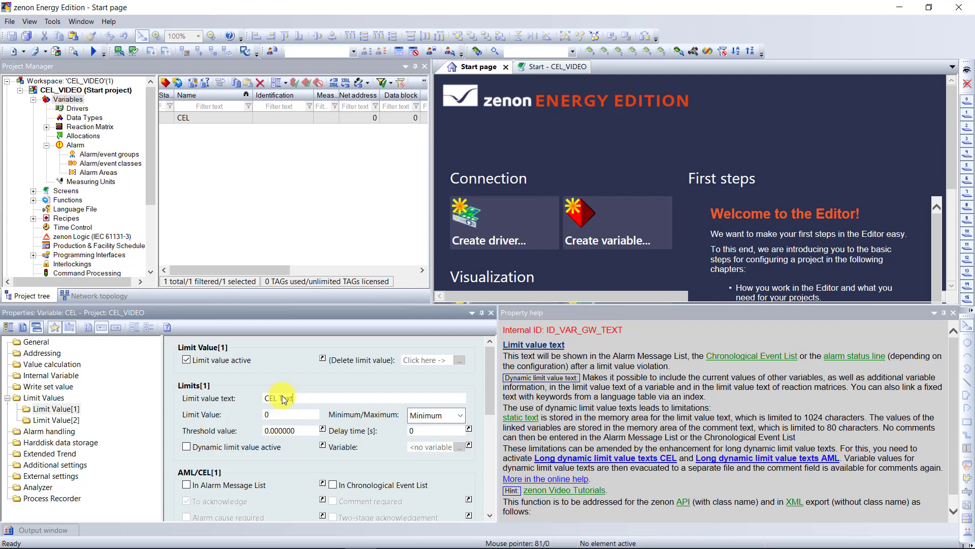
left_click(274, 415)
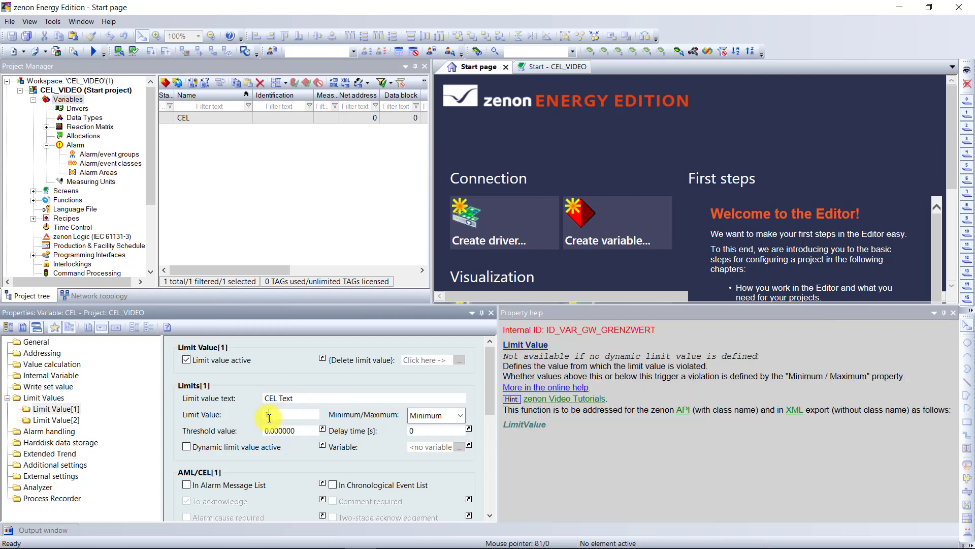
type("1")
left_click(459, 415)
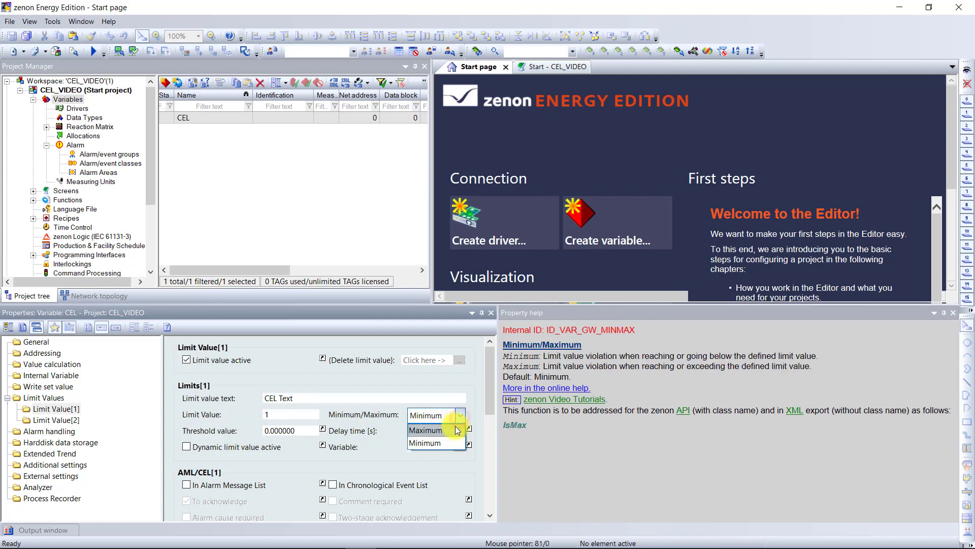
left_click(452, 431)
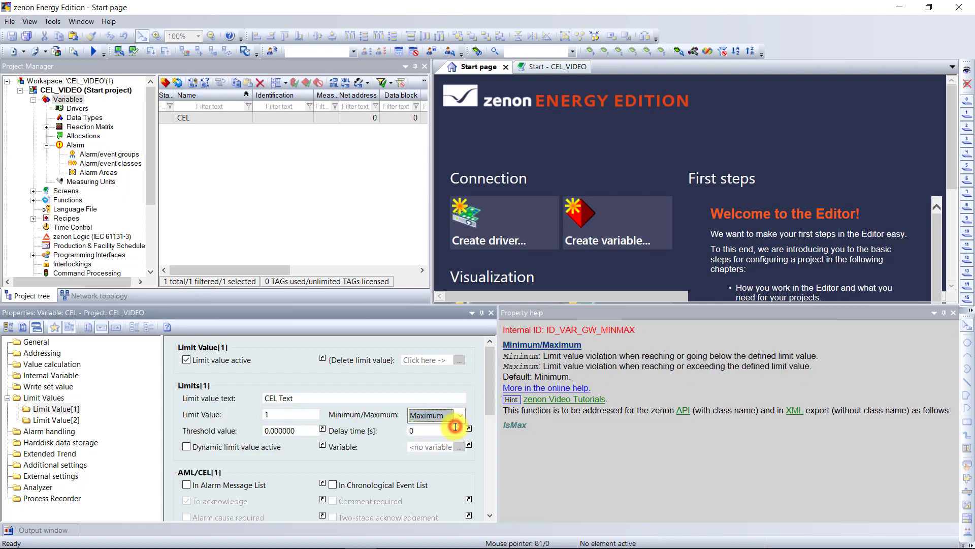
left_click(333, 484)
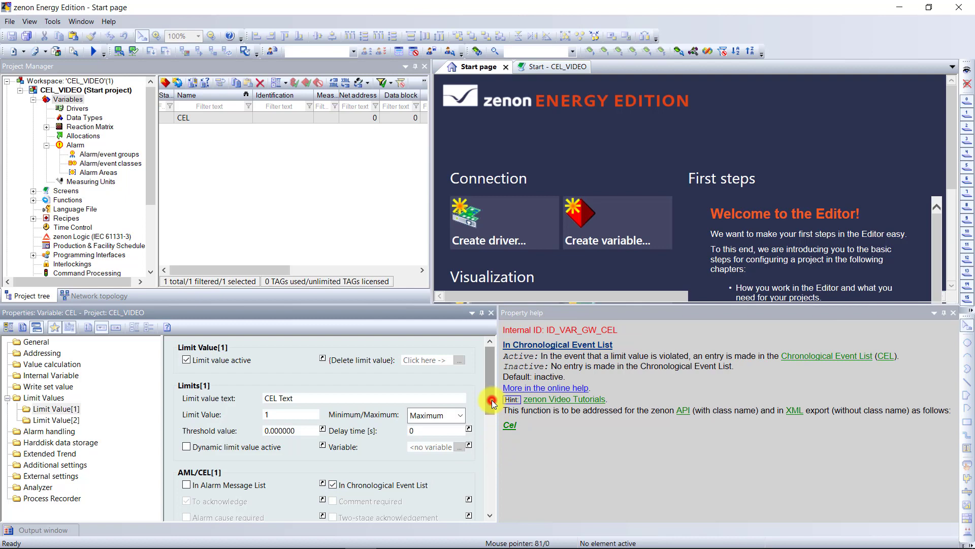
left_click_drag(493, 400, 493, 446)
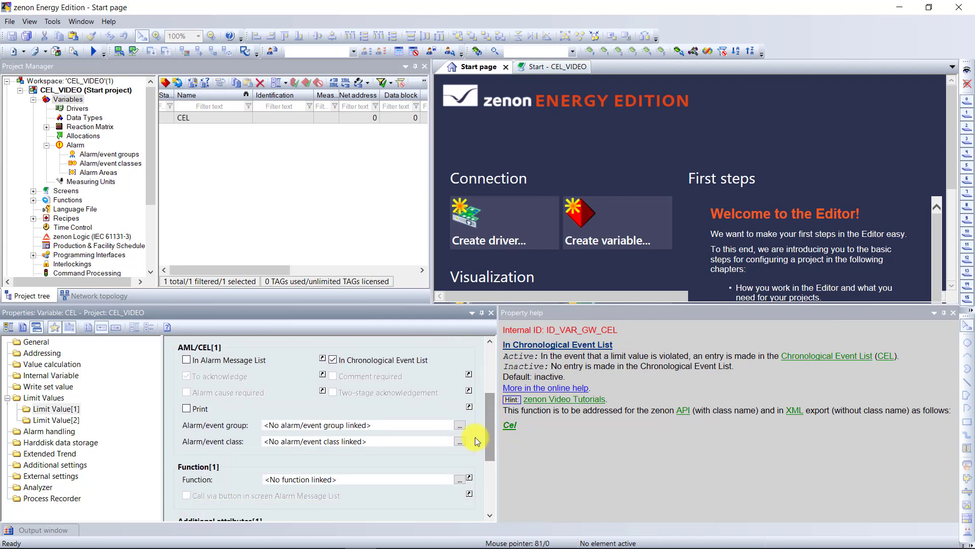
- Assign Alarm/event group 0 and Alarm/event class 1 to CEL's Limit Value[1]
left_click(461, 426)
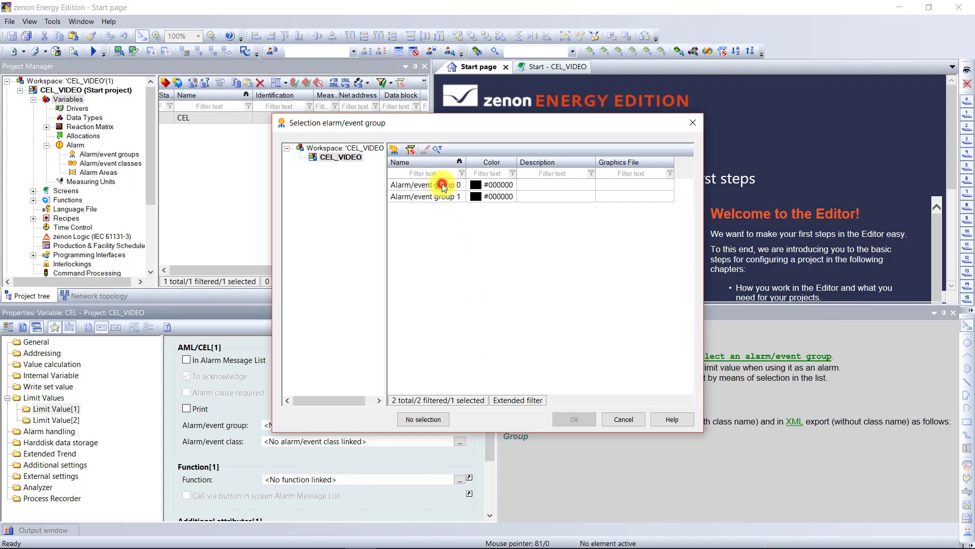
left_click(442, 186)
left_click(571, 422)
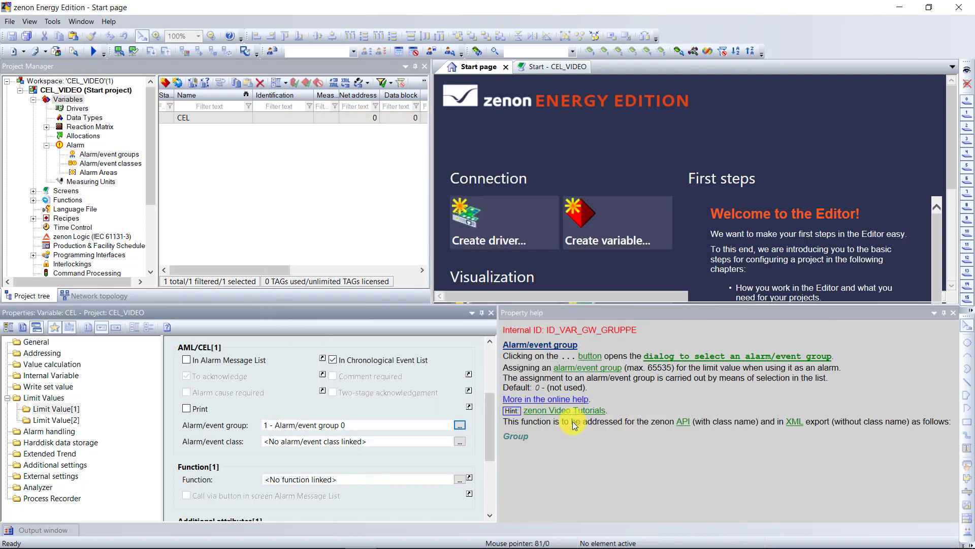
left_click(455, 441)
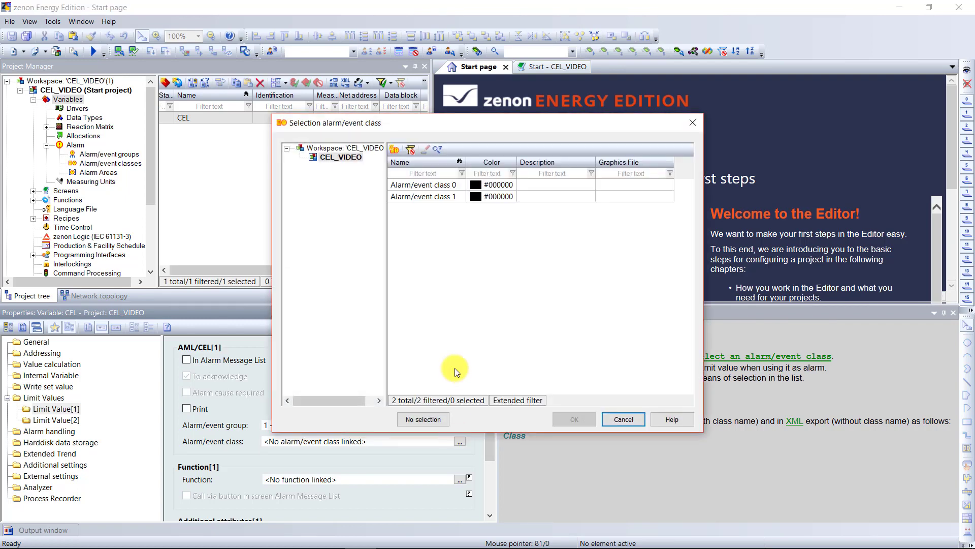
left_click(441, 197)
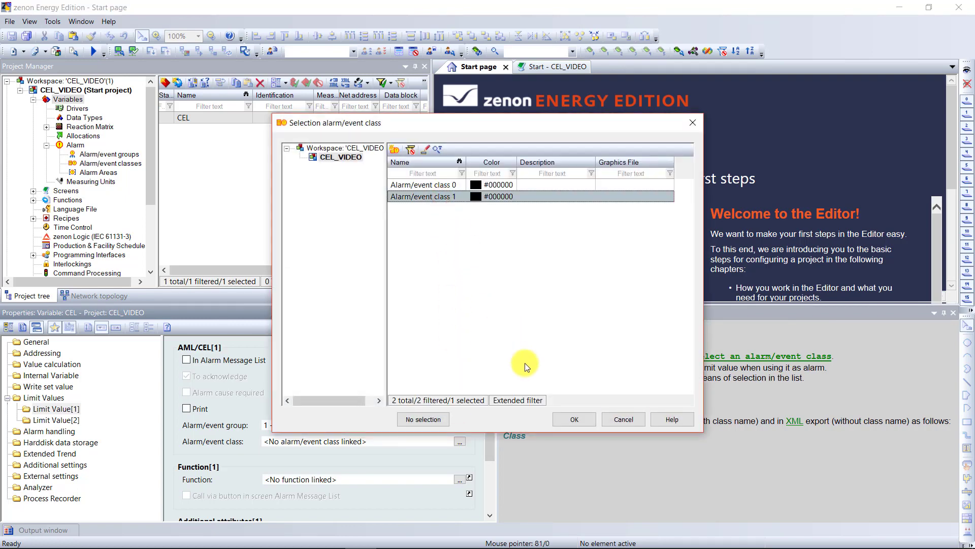
left_click(573, 421)
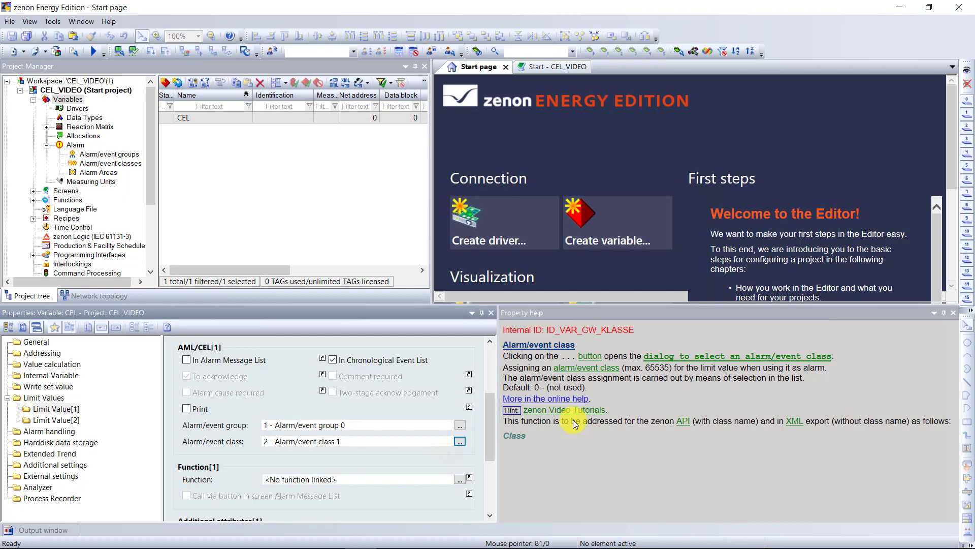
- Set CEL's Alarm area 1 to 'Alarm area 0' and deactivate Limit Value[2]
left_click(449, 449)
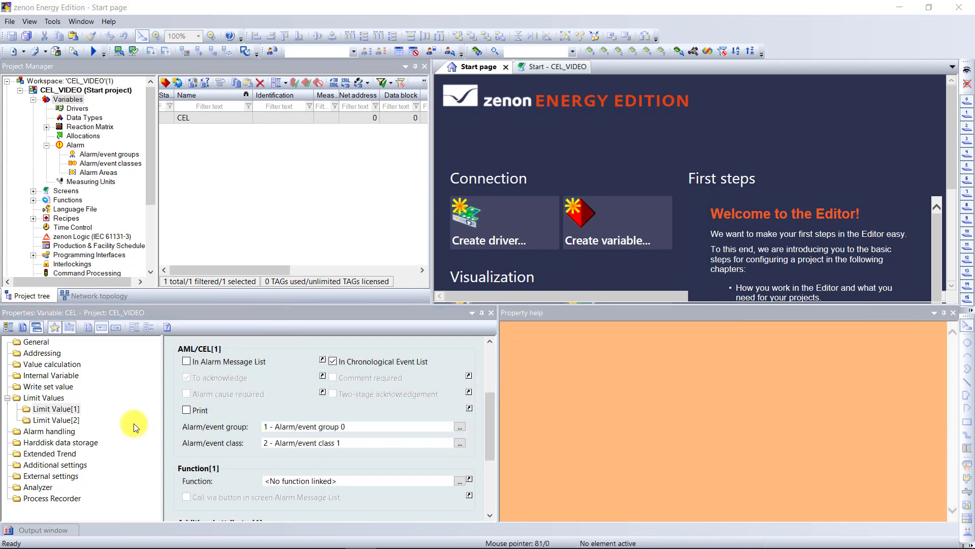
left_click(66, 432)
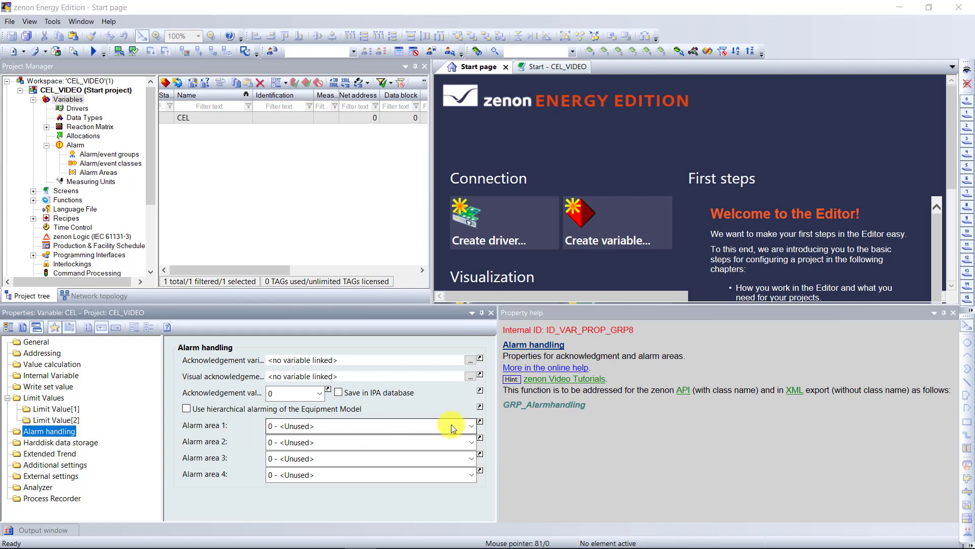
left_click(472, 426)
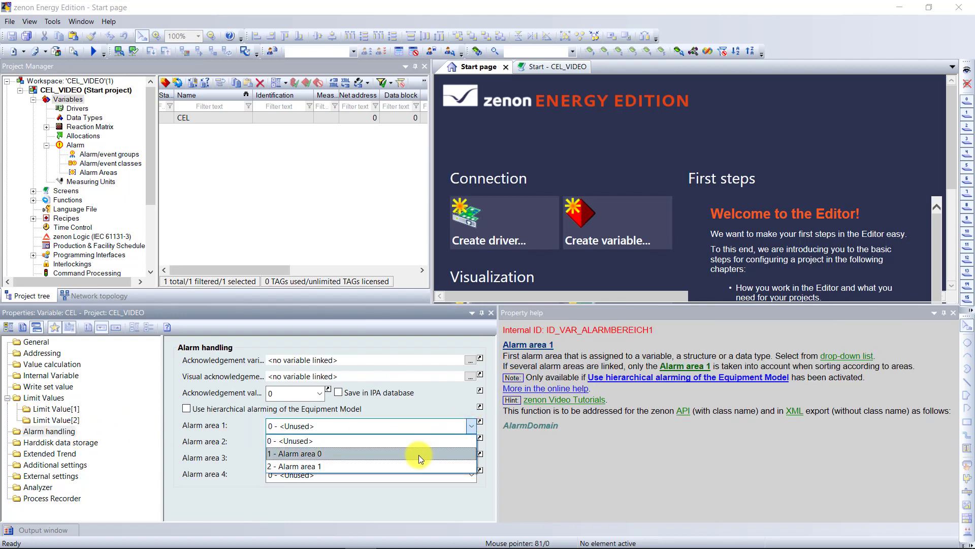
left_click(418, 455)
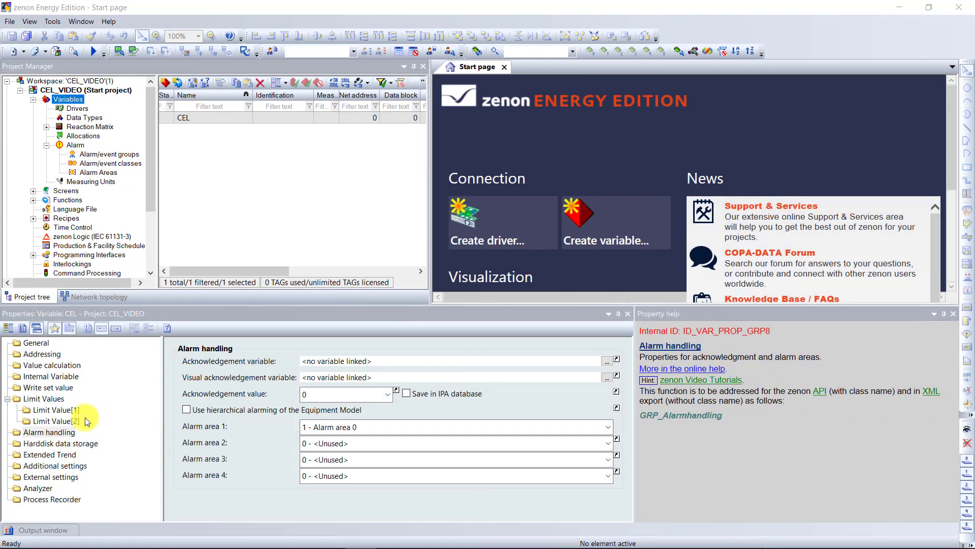
left_click(61, 421)
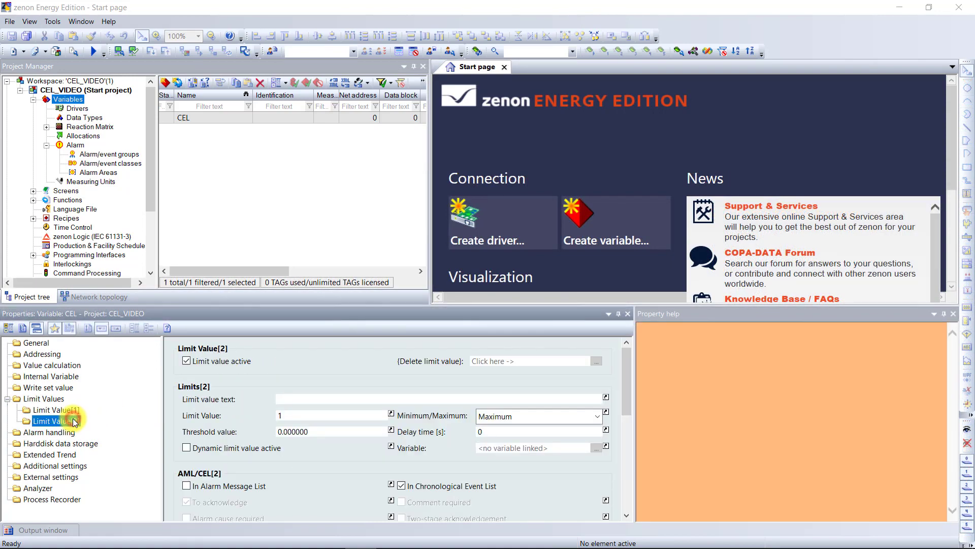
left_click(186, 361)
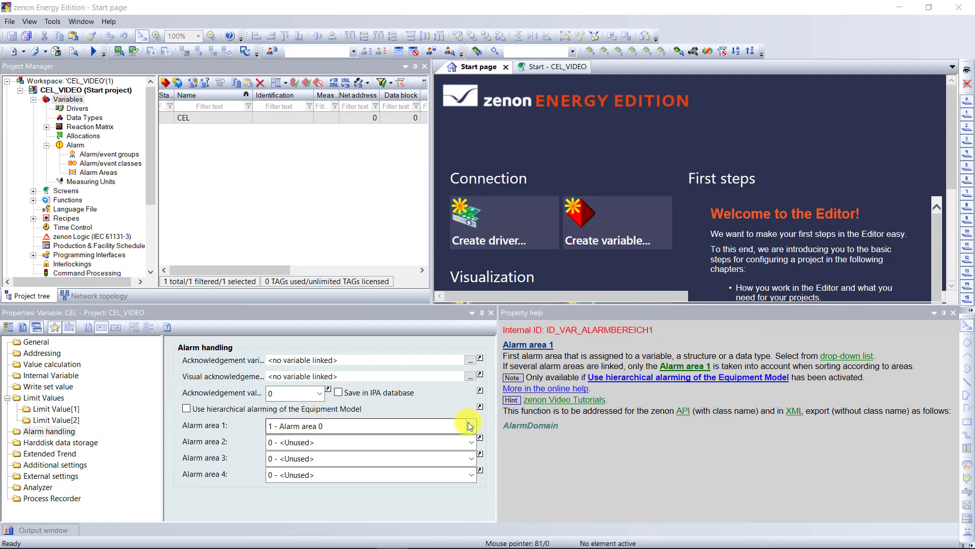
- Create a Chronological Event List screen named CEL, then go back to the Start screen
left_click(70, 191)
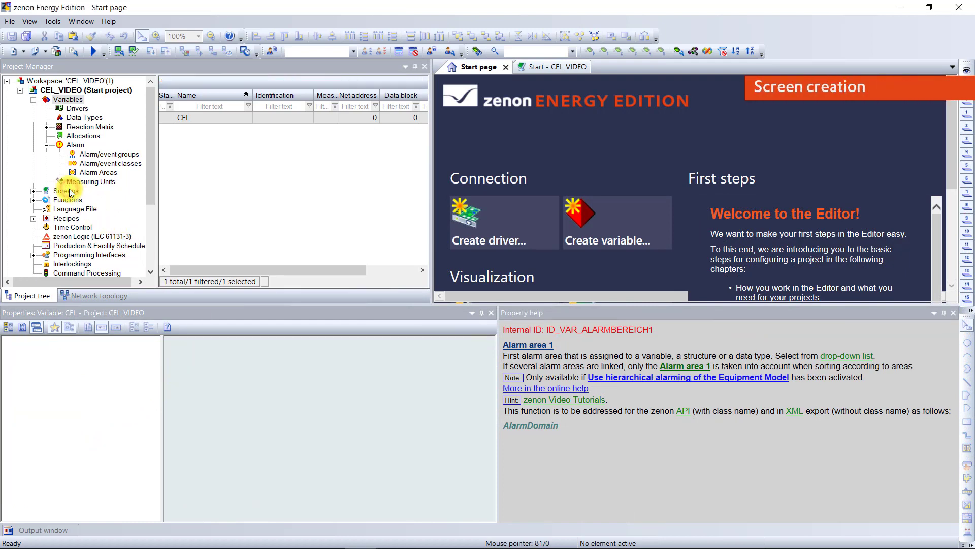
left_click(164, 82)
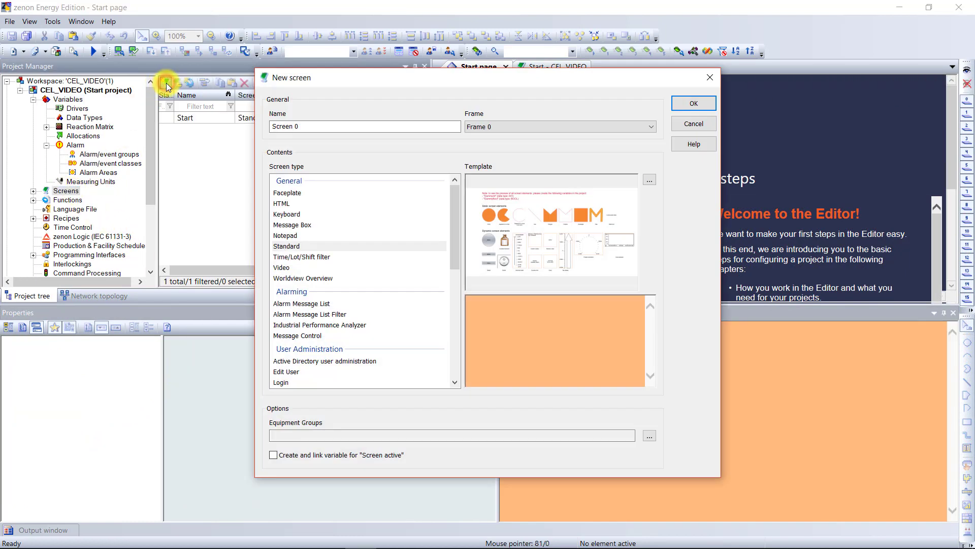
left_click(327, 132)
type("CEL")
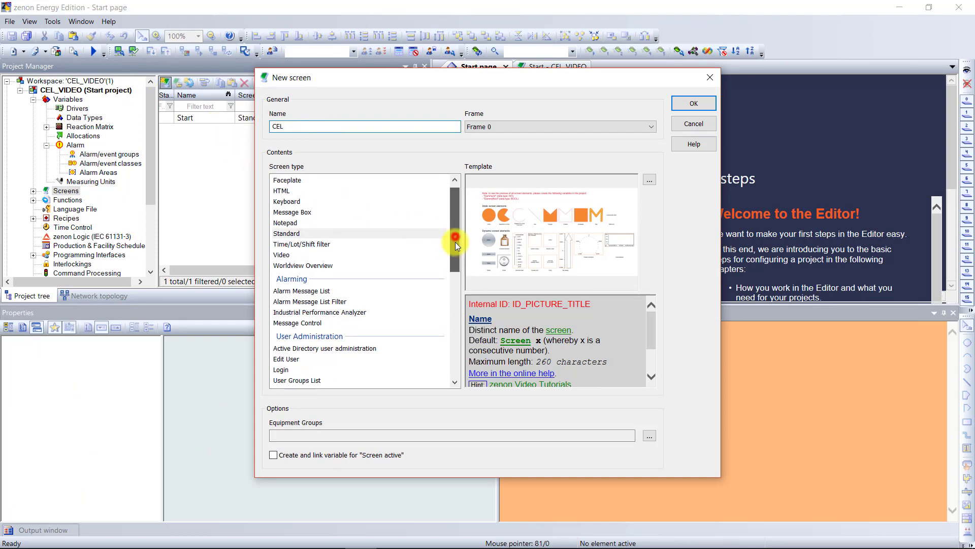
left_click_drag(456, 242, 456, 312)
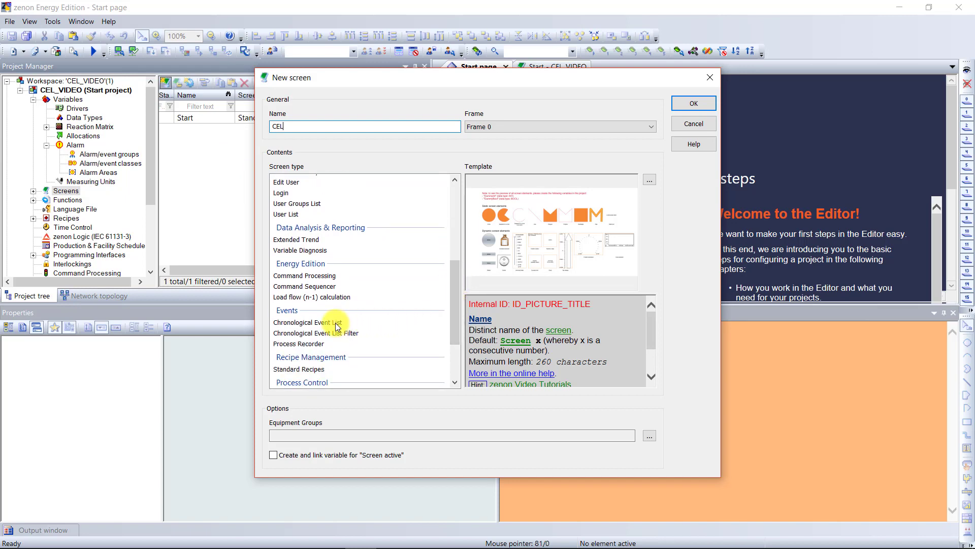
left_click(338, 324)
left_click(694, 103)
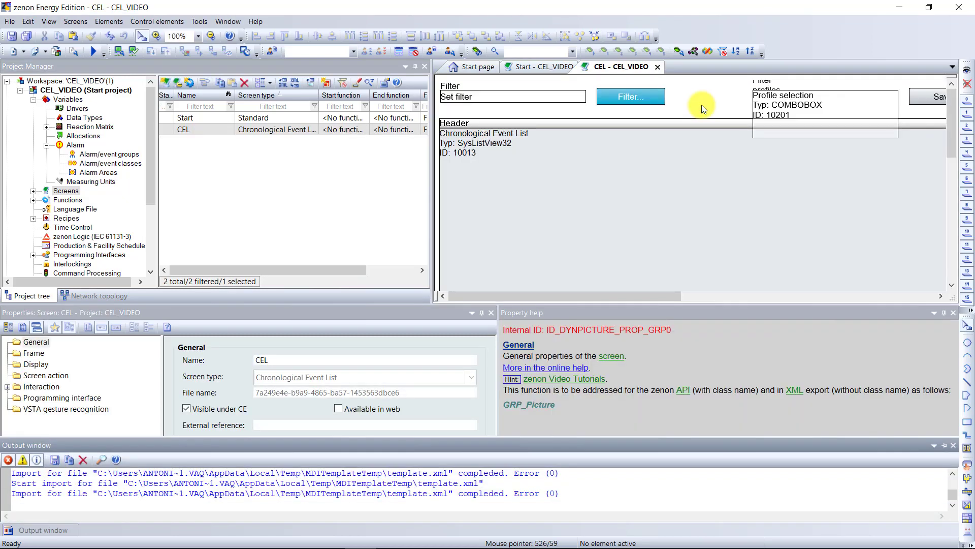
left_click(544, 67)
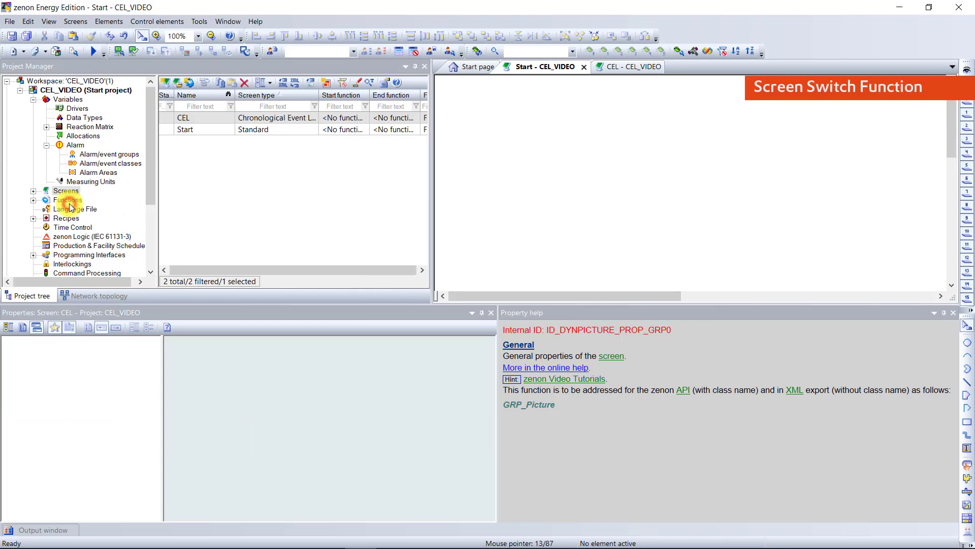
- Create a Screen switch function targeting the CEL screen with default filter settings
left_click(68, 200)
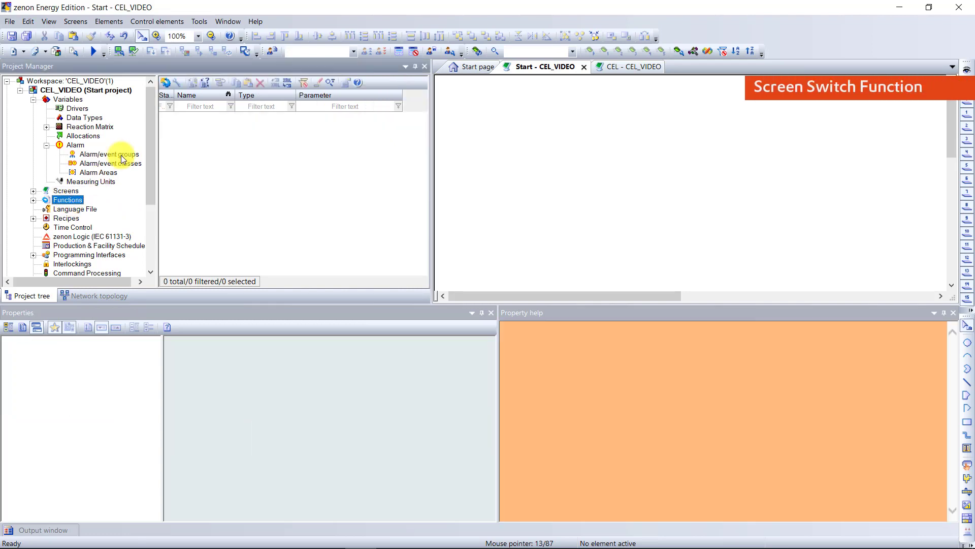
left_click(170, 81)
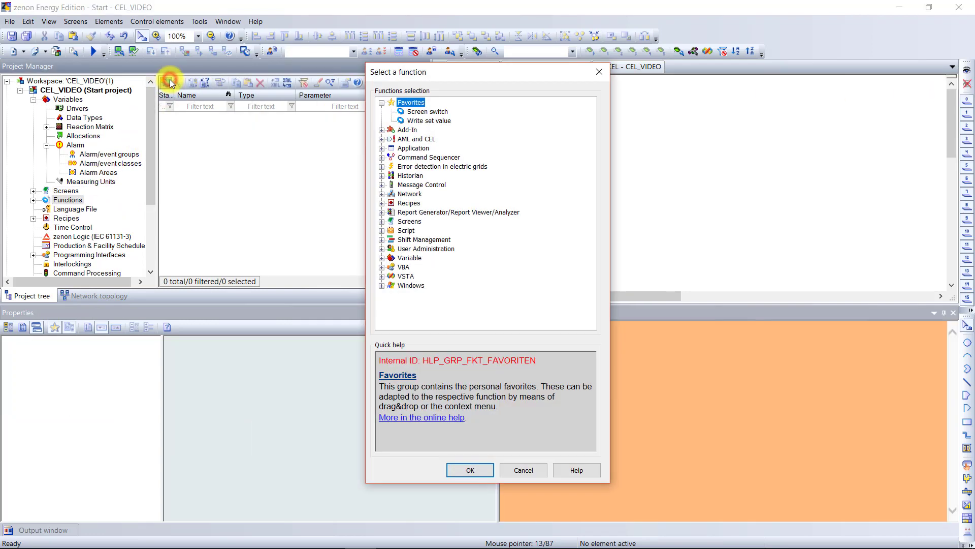
left_click(427, 111)
left_click(470, 469)
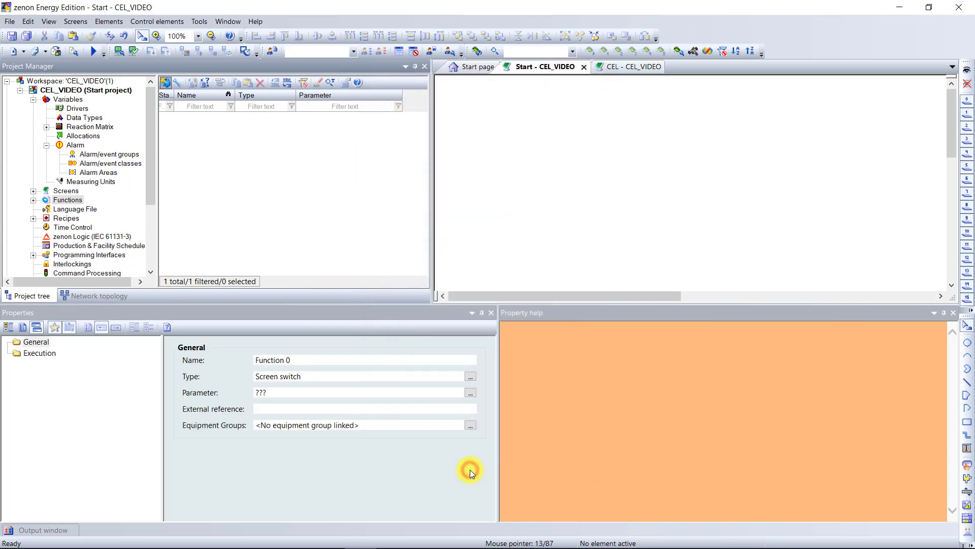
left_click(441, 197)
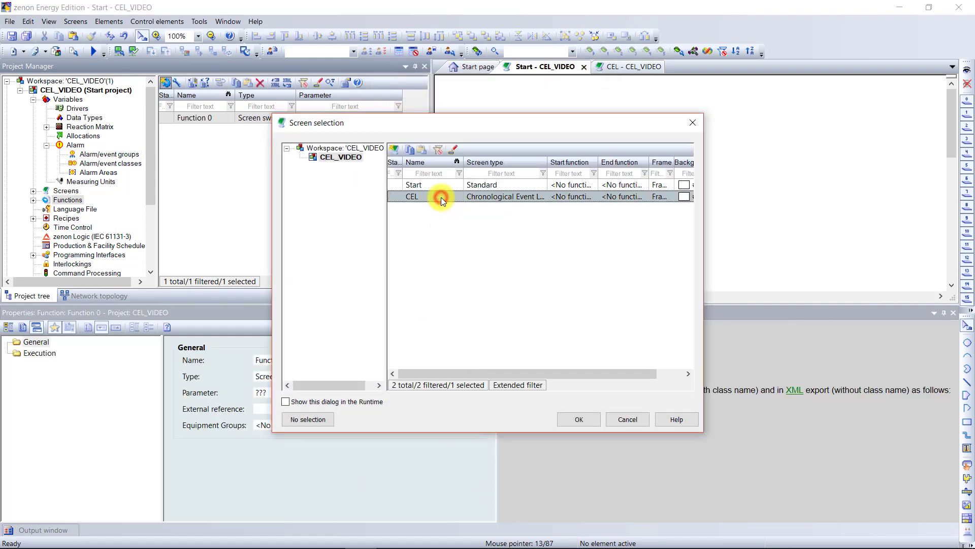
left_click(580, 420)
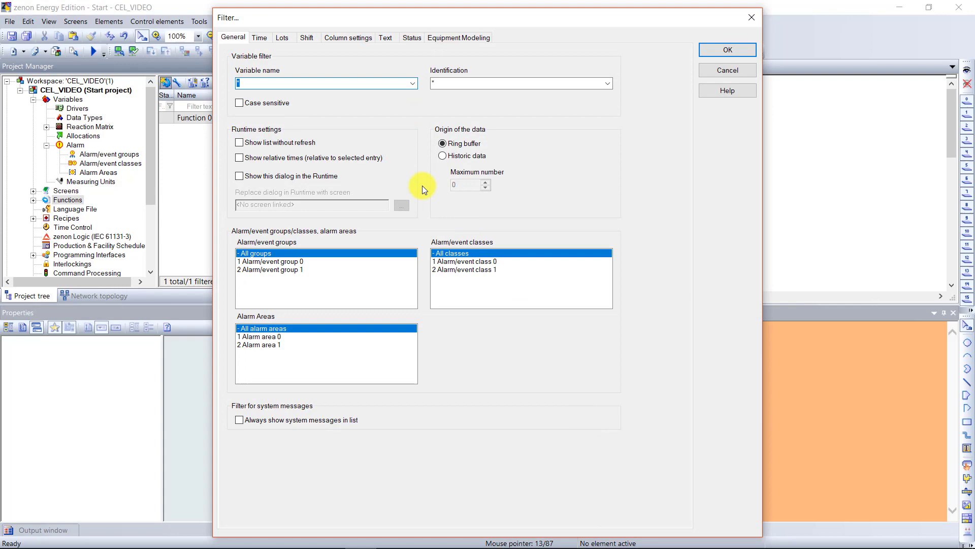
left_click(712, 51)
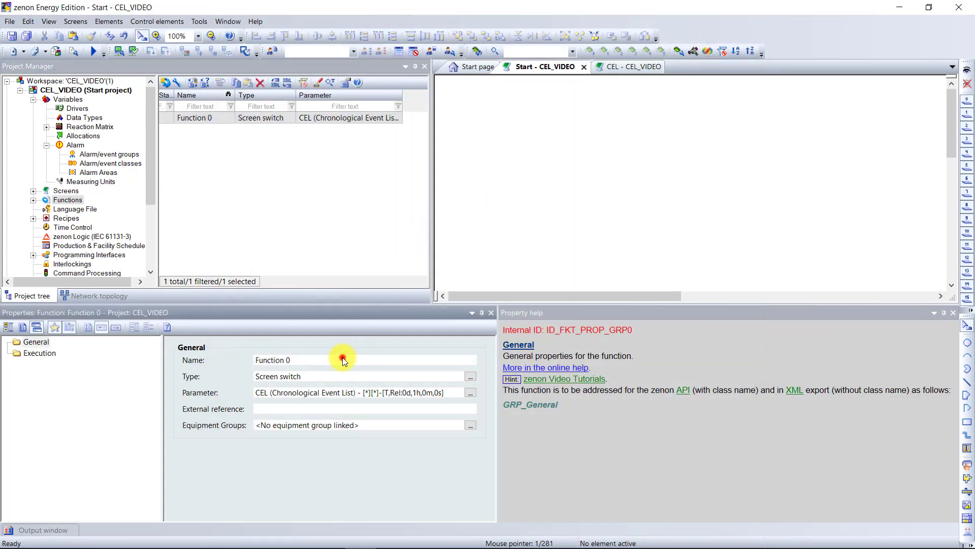
- Rename the new function to ScreenSwitch2CEL
left_click_drag(343, 358, 225, 351)
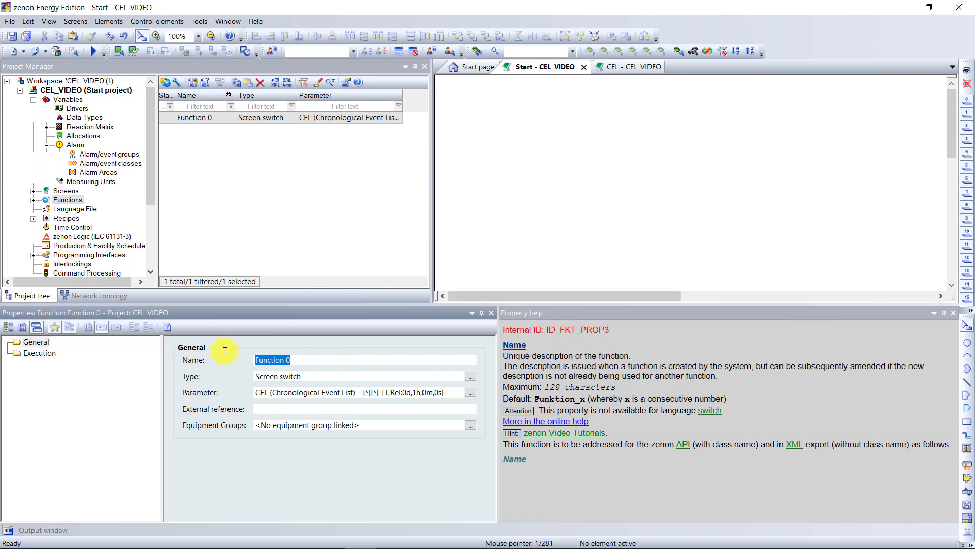
type("ScreenSwitch2CEL")
left_click(469, 69)
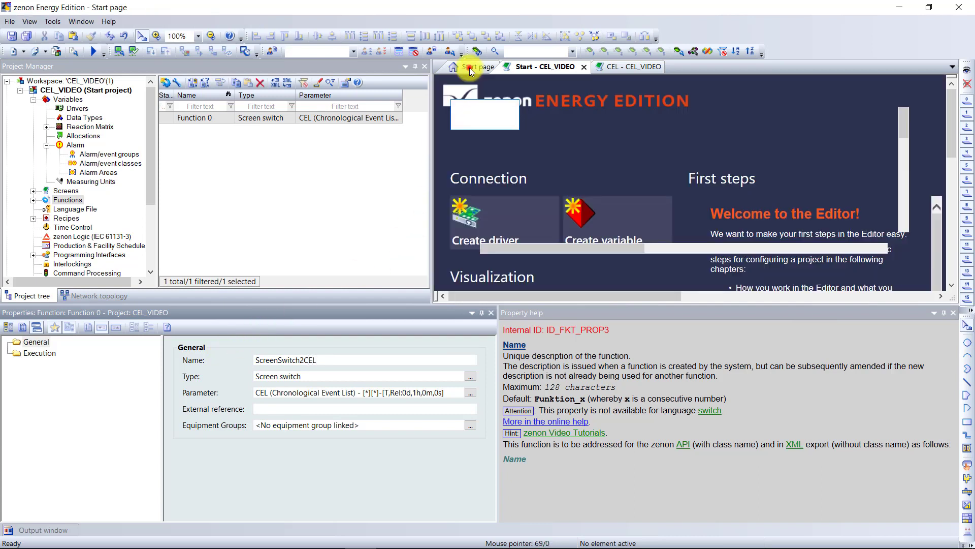
- Draw a button on the Start screen linked to the ScreenSwitch2CEL function
left_click(554, 72)
left_click(122, 23)
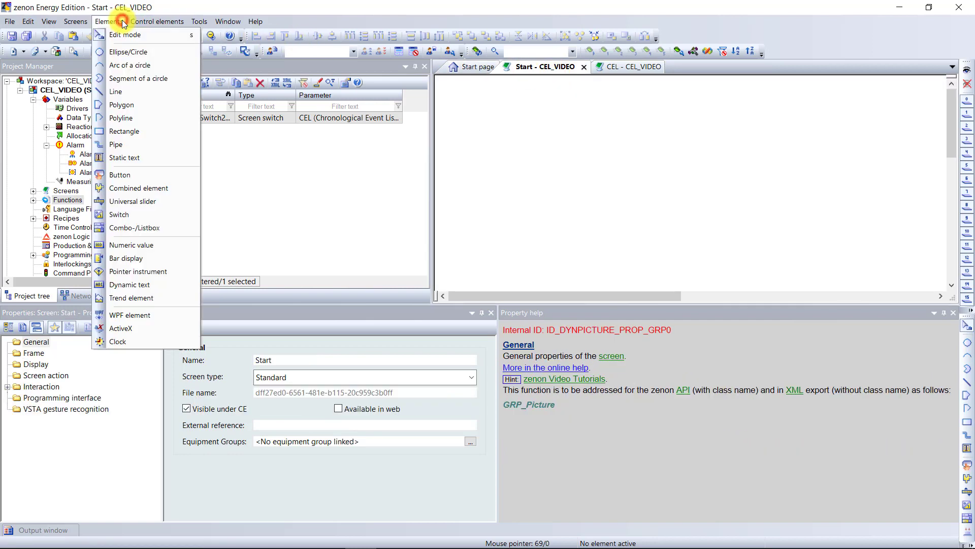
left_click(124, 175)
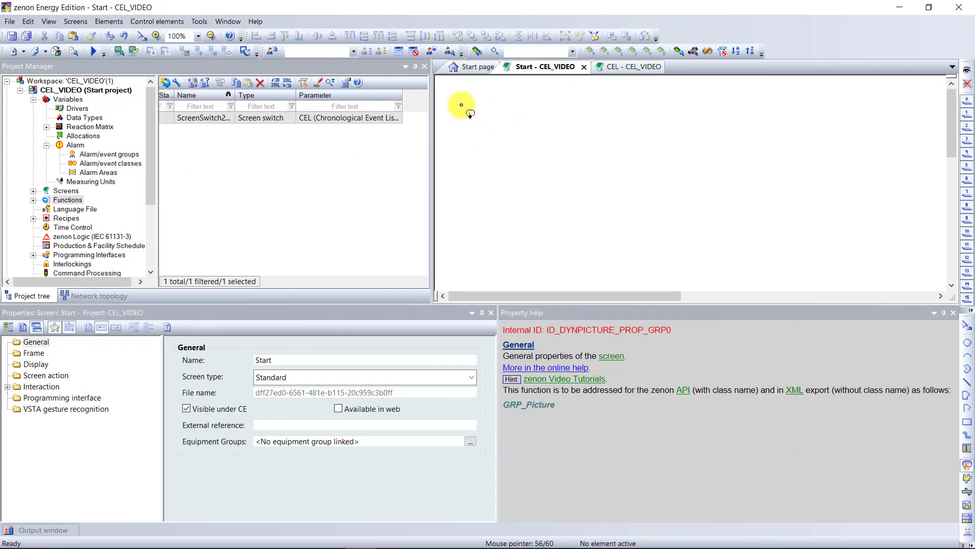
mouse_move(461, 105)
left_mouse_down()
mouse_move(506, 140)
mouse_move(546, 139)
left_mouse_up()
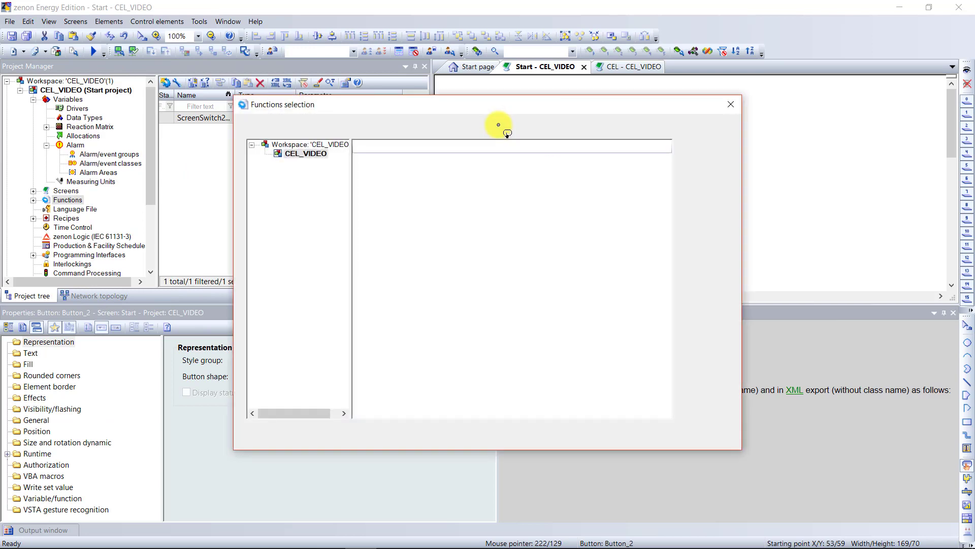
left_click(398, 182)
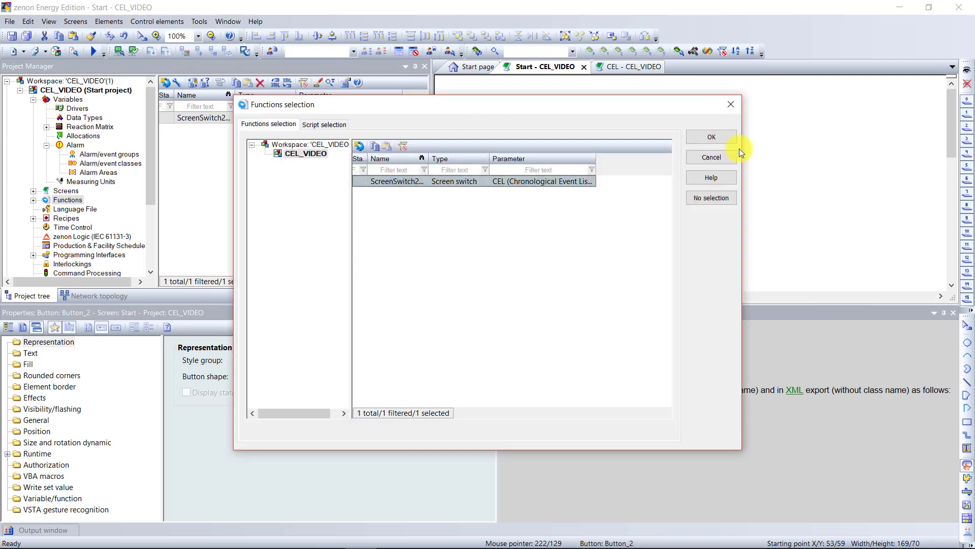
left_click(712, 137)
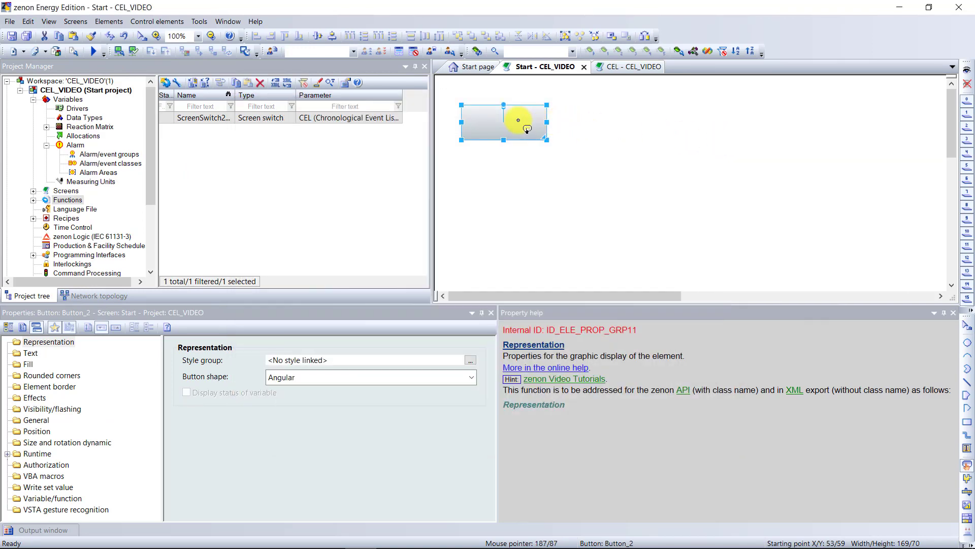
- Label the button 'CEL'
double_click(505, 124)
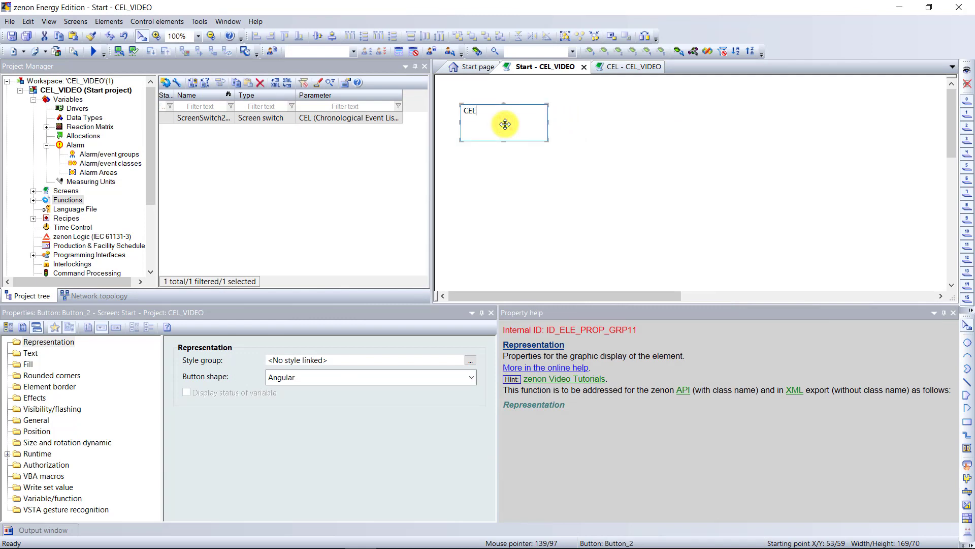
key("Return")
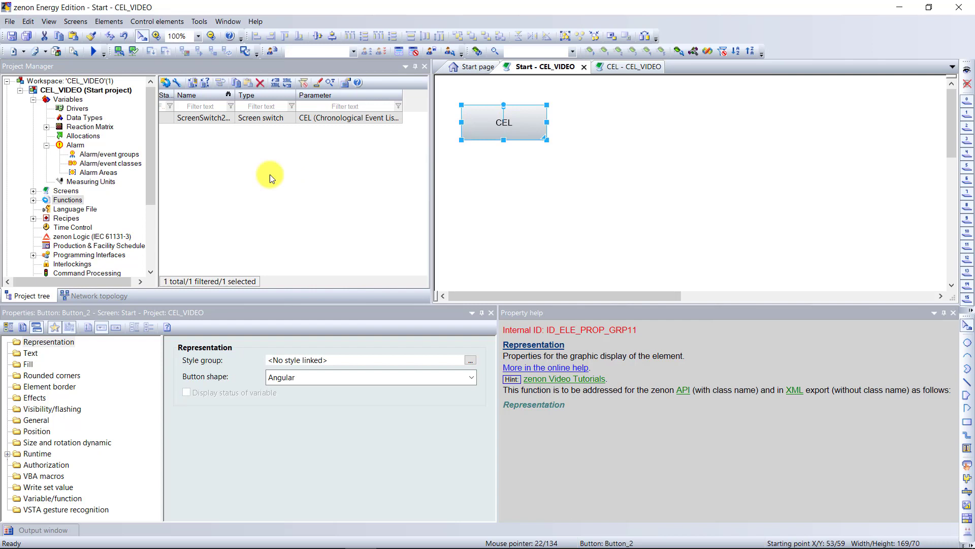
left_click(66, 191)
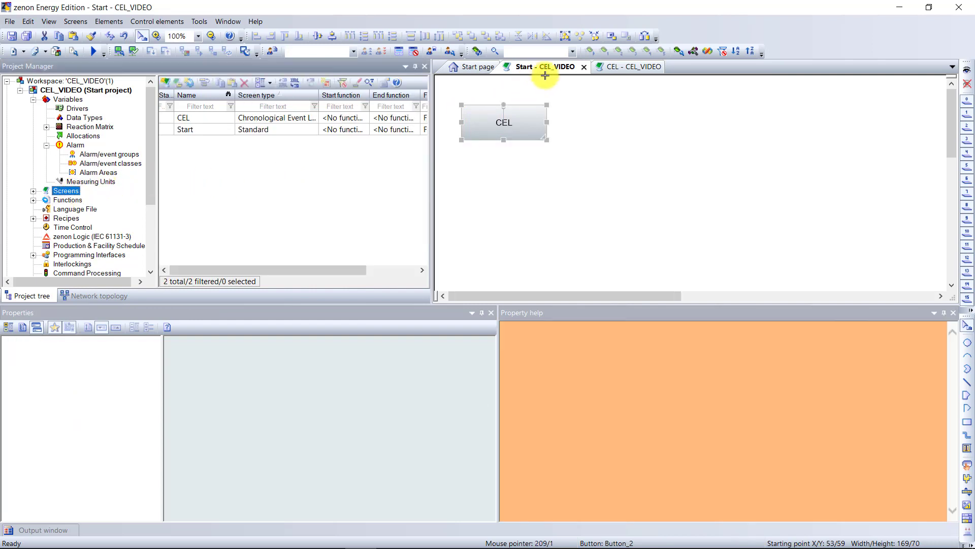
- Draw a CEL-variable switch beside the Filter button with the grey SWITCH_002 push-button graphic
left_click(617, 68)
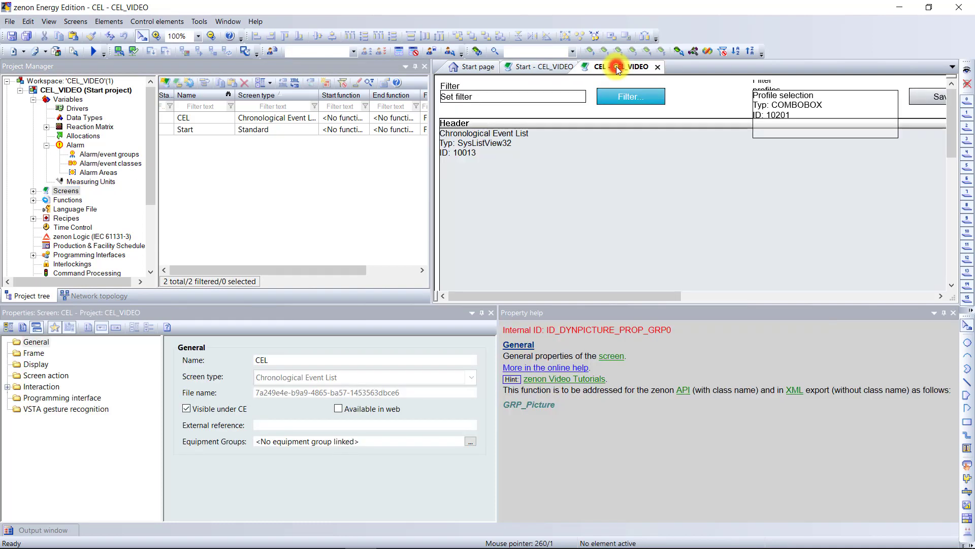
left_click(109, 21)
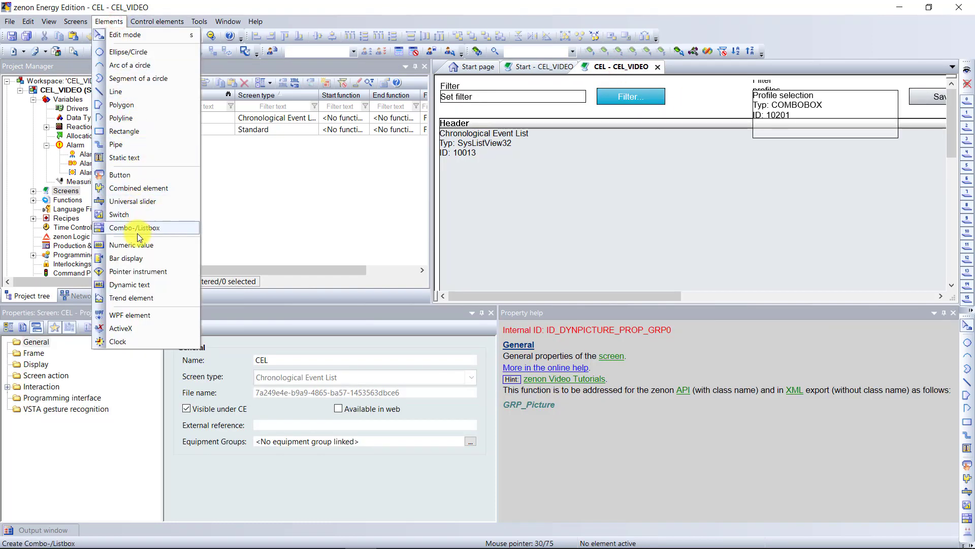
left_click(120, 226)
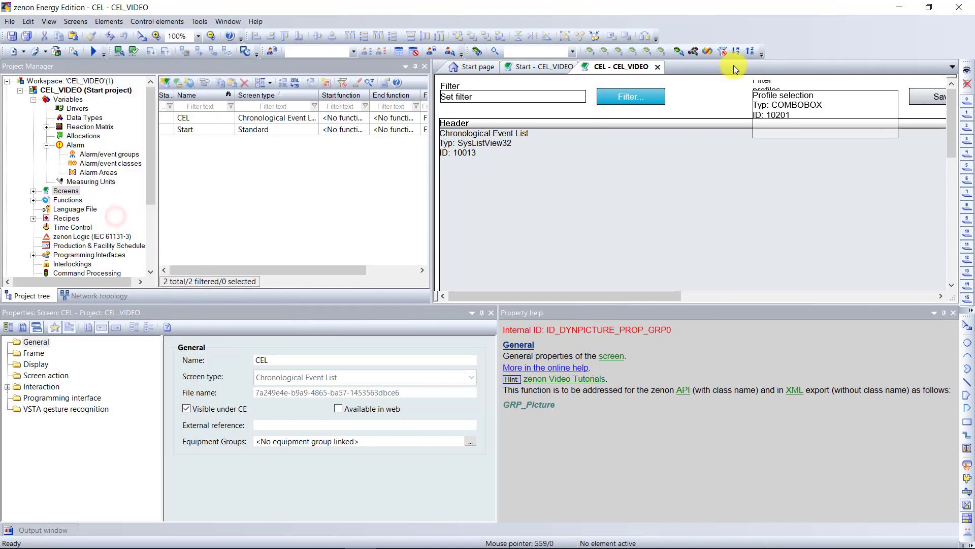
left_click_drag(700, 89, 722, 113)
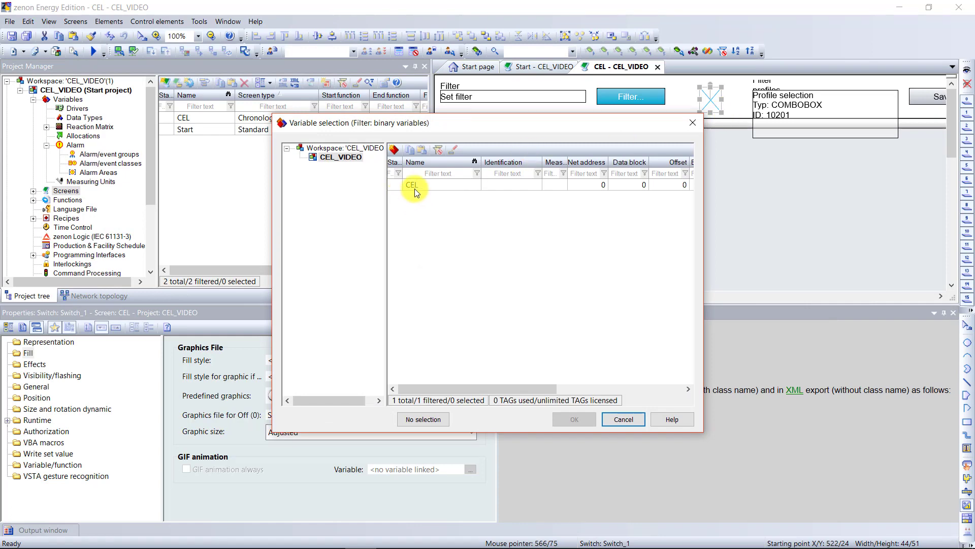
left_click(414, 186)
left_click(579, 419)
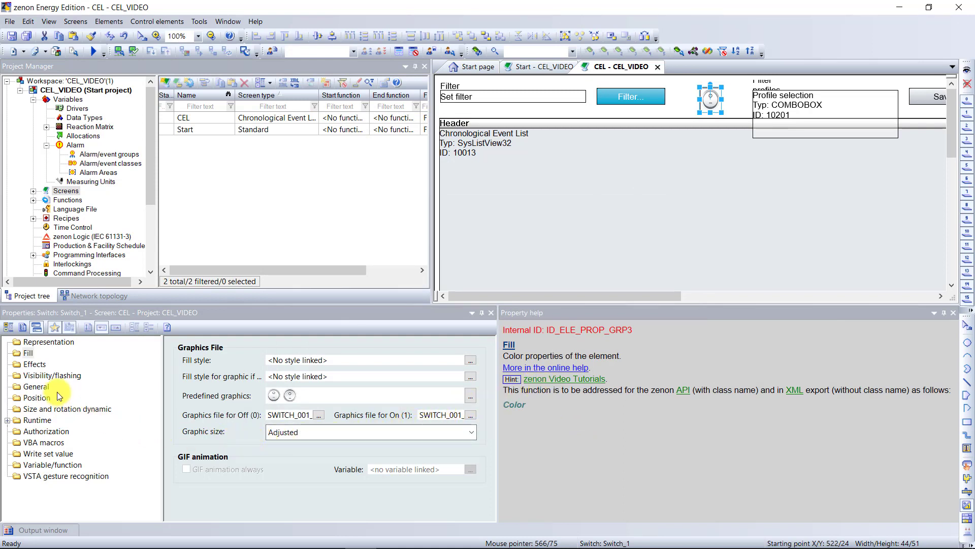
left_click(468, 396)
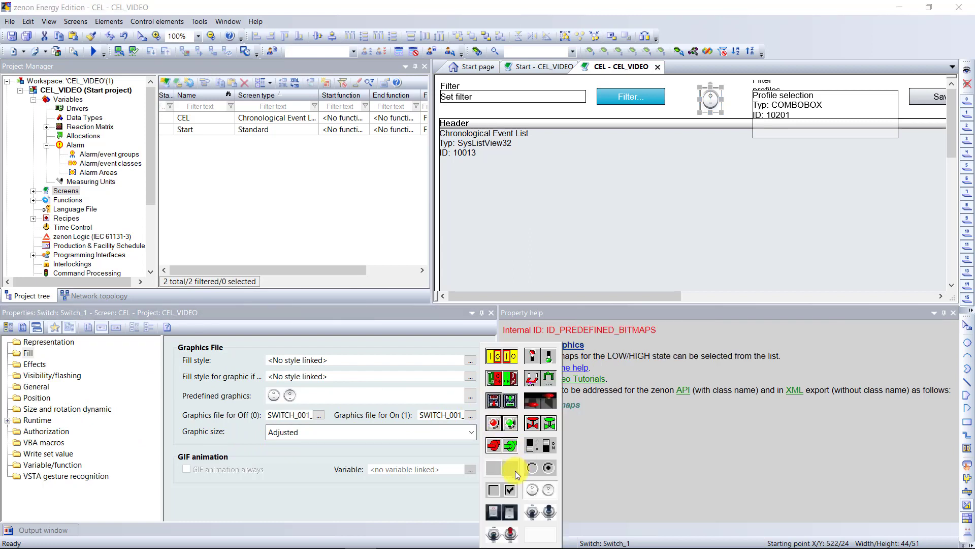
left_click(501, 514)
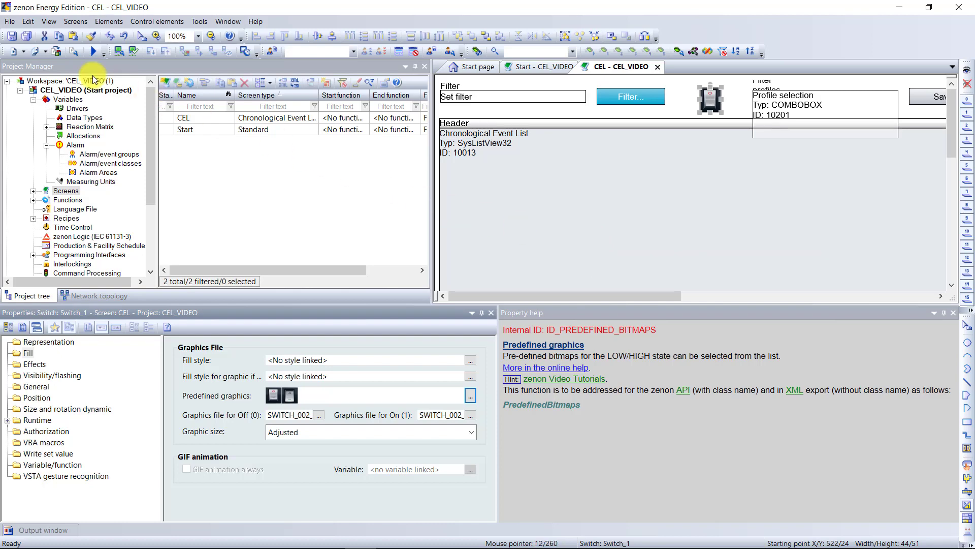
- Compile the runtime files, start Runtime and show the CEL event list screen
left_click(35, 53)
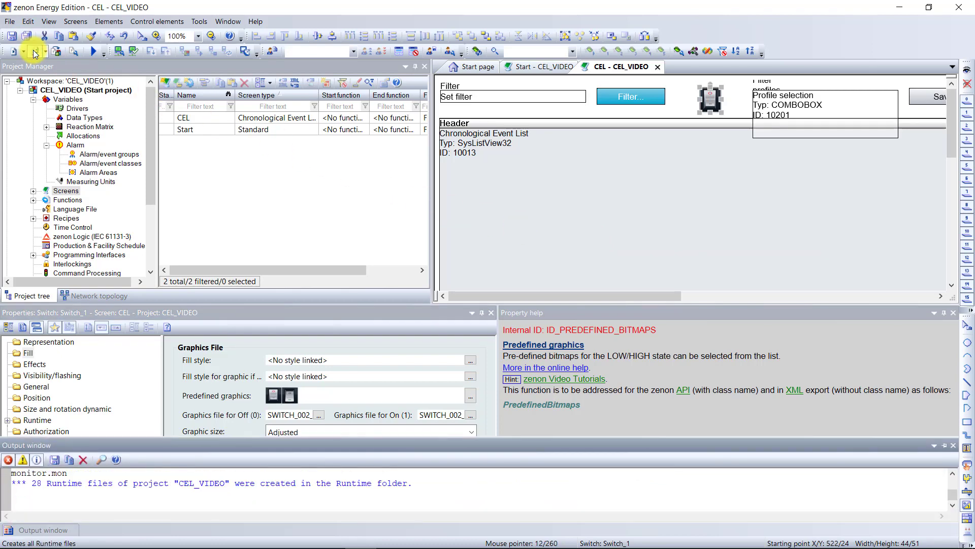
left_click(93, 52)
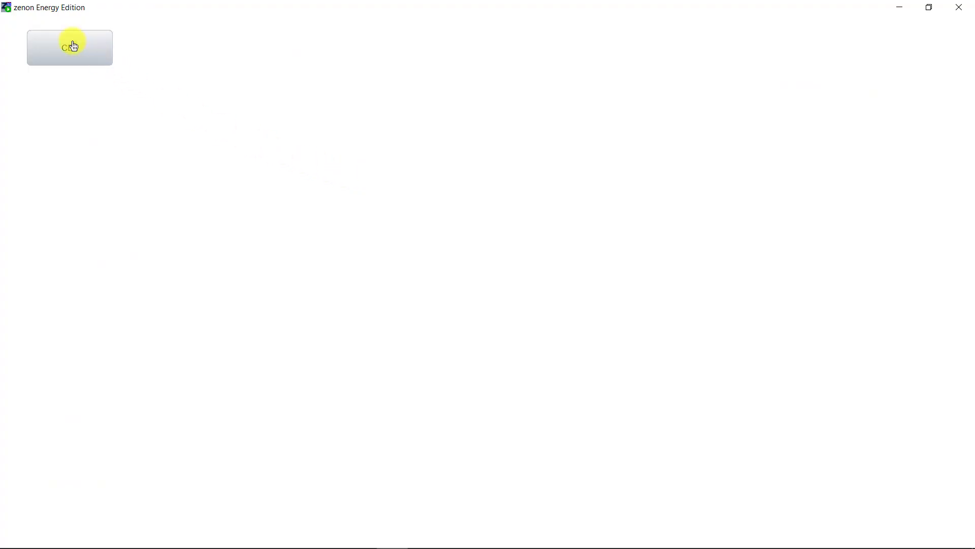
left_click(74, 46)
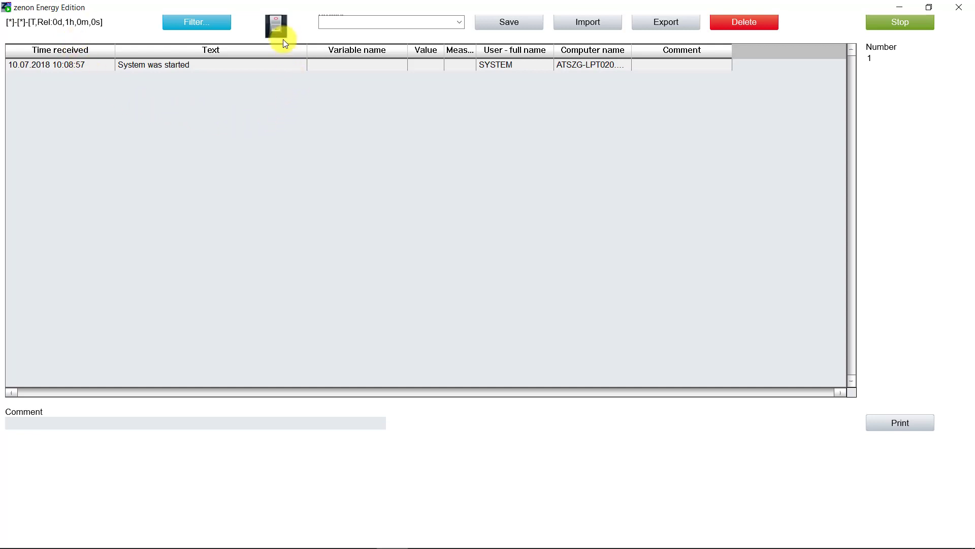
- Toggle the CEL variable on and off twice to log new CEL entries
left_click(280, 26)
left_click(280, 27)
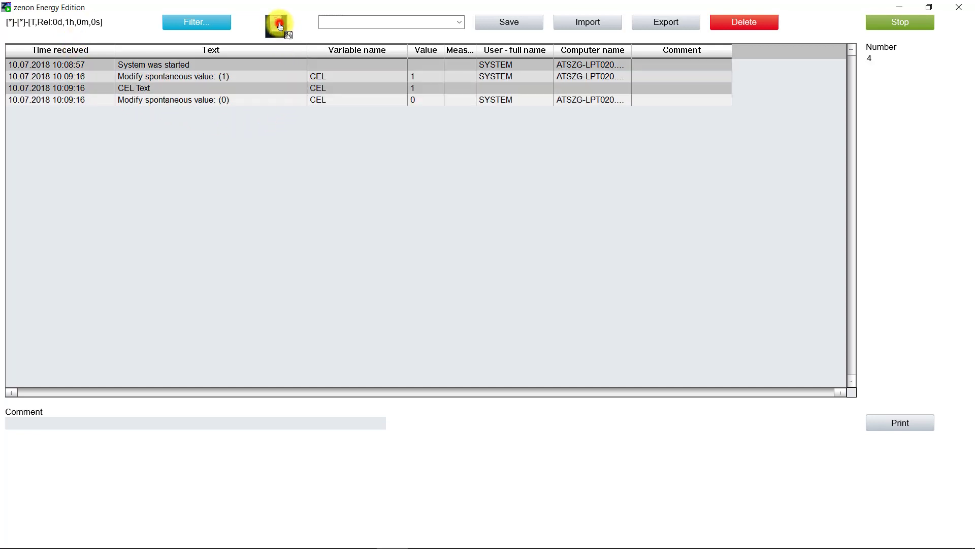
left_click(280, 26)
left_click(280, 26)
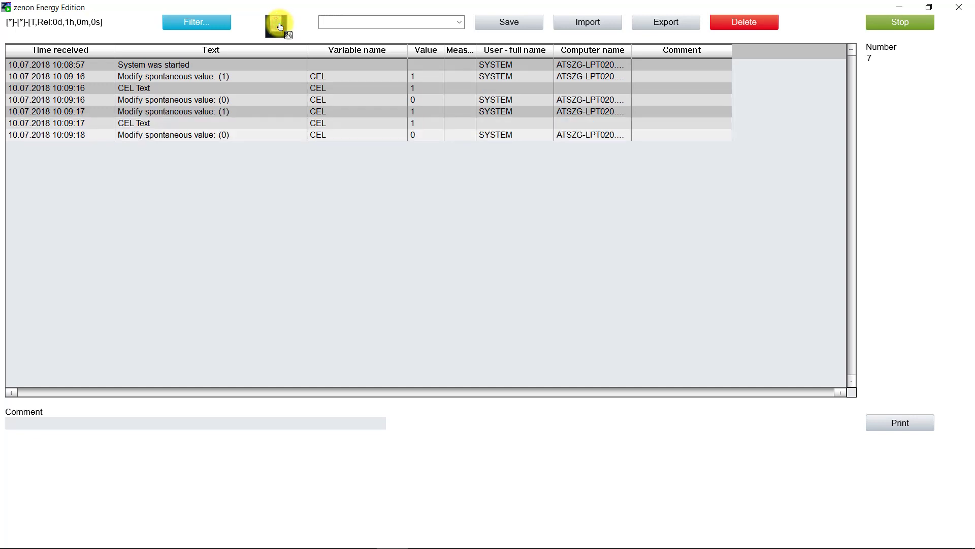
- Filter the CEL list to Alarm/event group 0
left_click(209, 27)
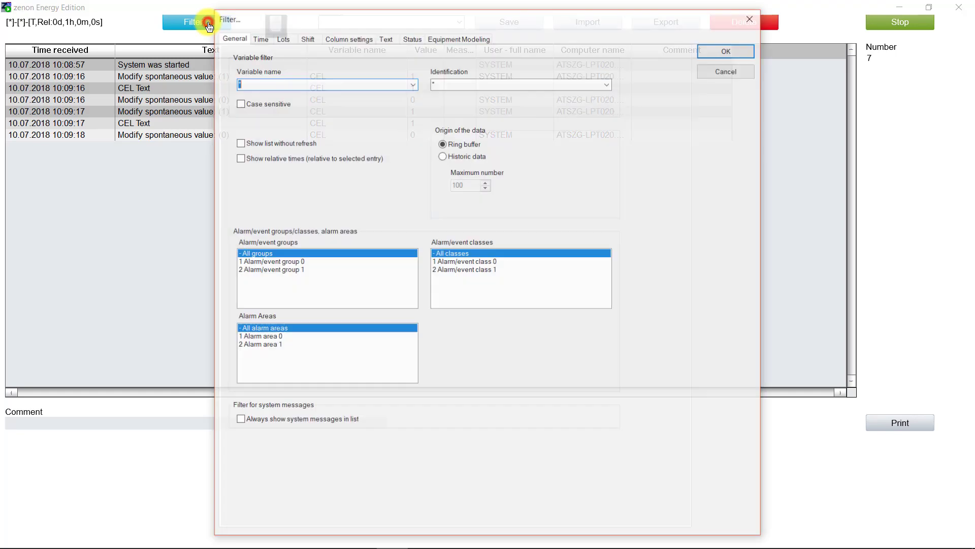
left_click(280, 262)
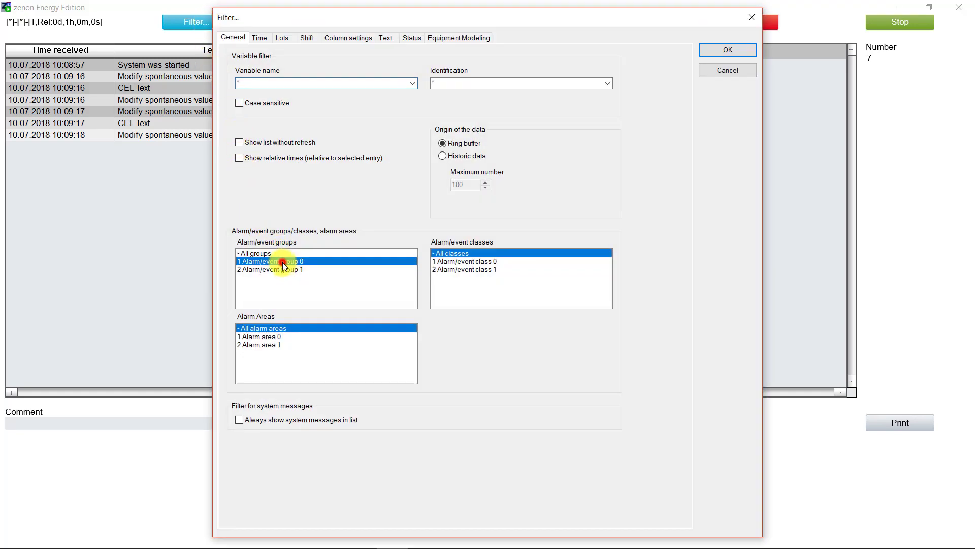
left_click(741, 51)
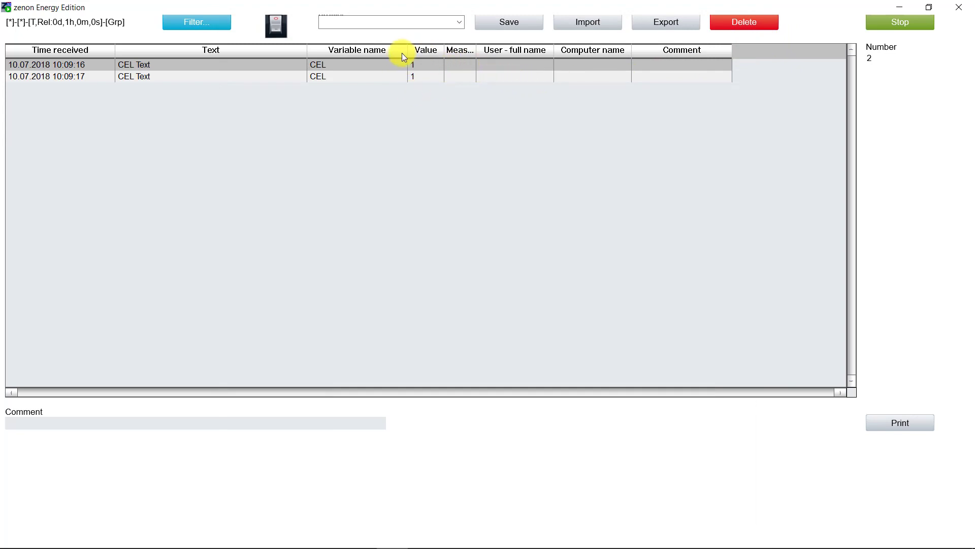
- Add an Alarm/event class 1 restriction to the CEL list filter
left_click(202, 24)
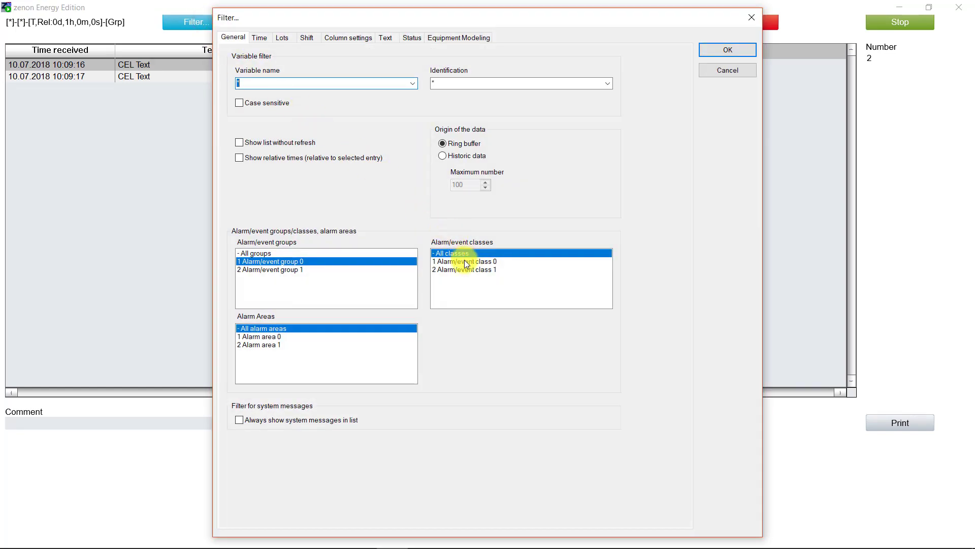
left_click(473, 270)
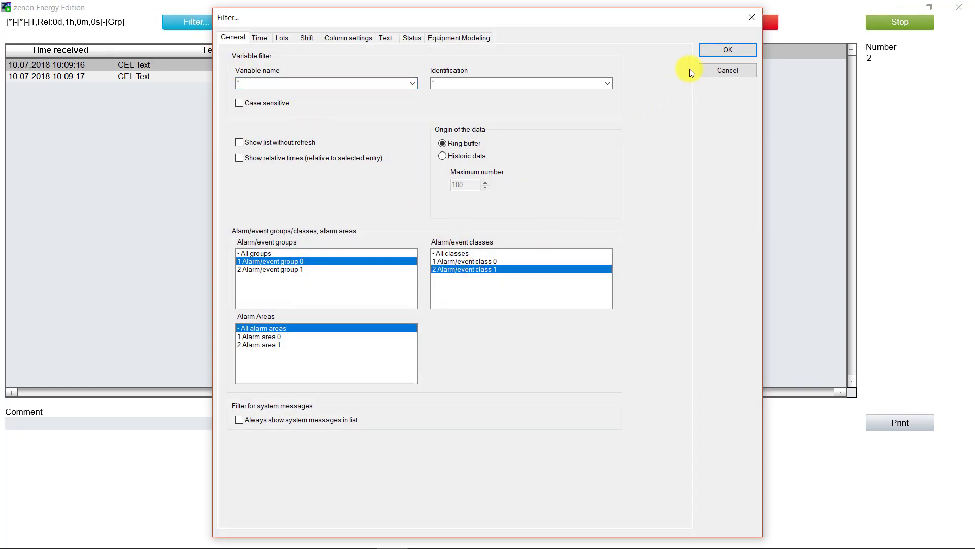
left_click(720, 51)
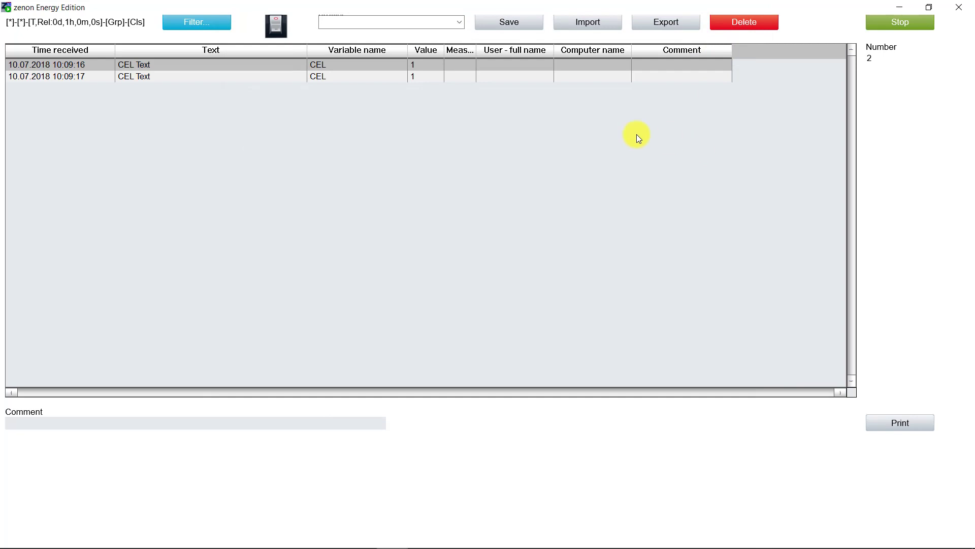
- Filter the CEL list by Alarm area 0, then change it to Alarm area 1
left_click(197, 28)
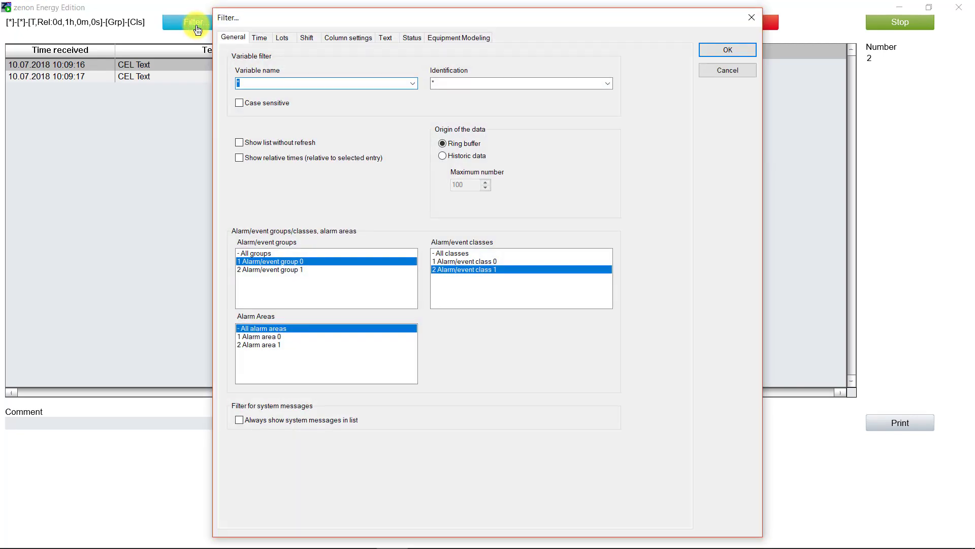
left_click(261, 336)
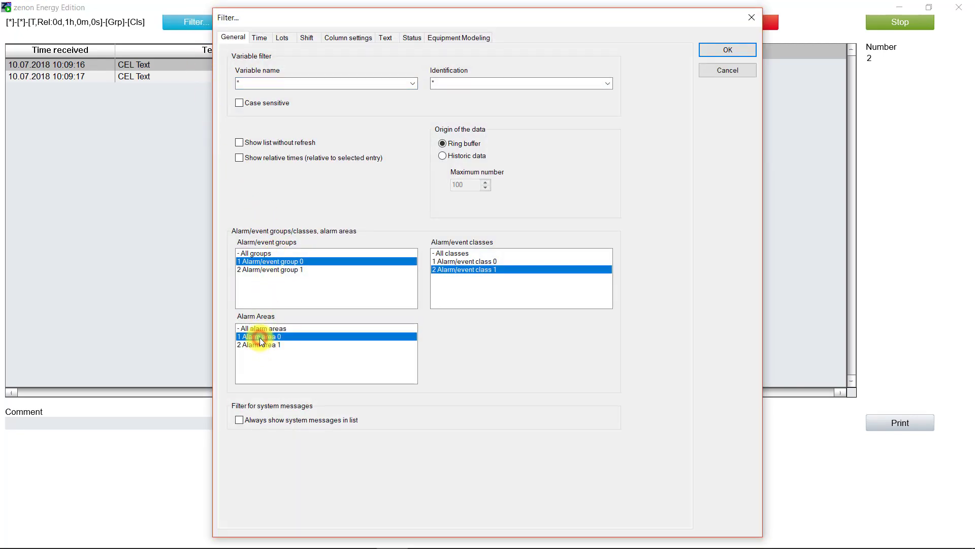
left_click(717, 50)
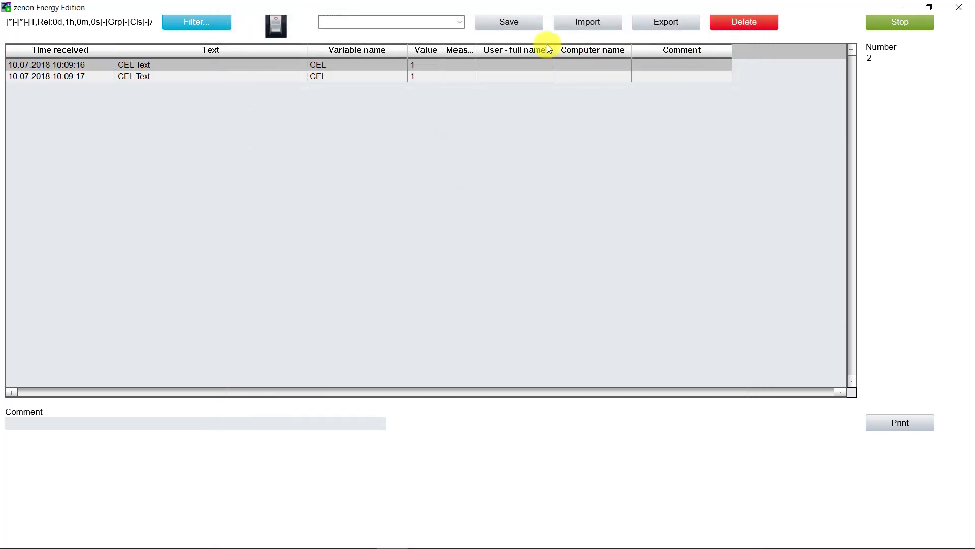
left_click(206, 24)
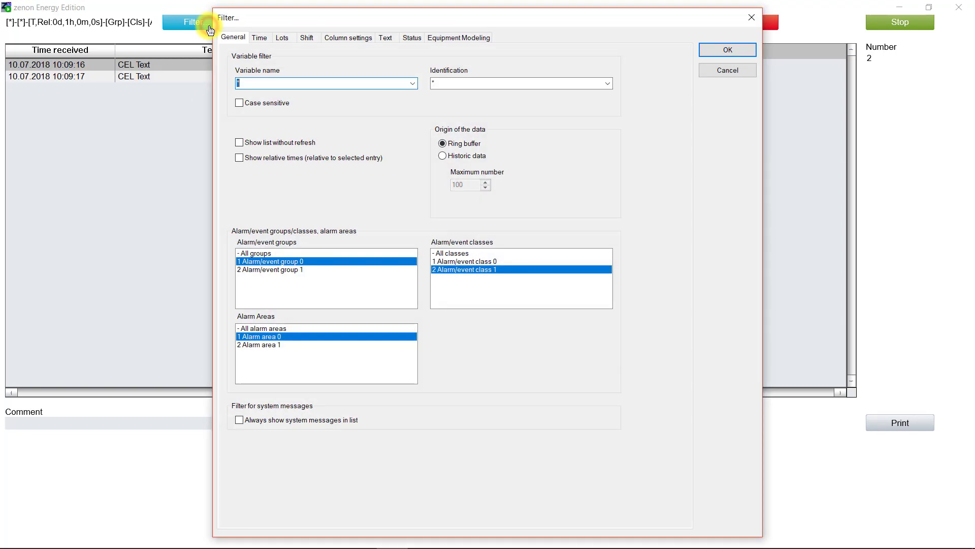
left_click(254, 329)
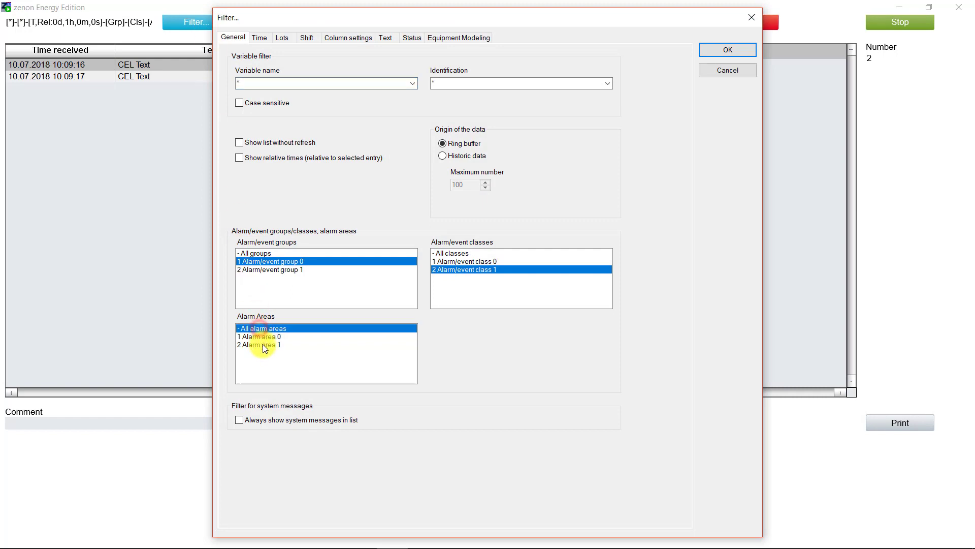
left_click(265, 346)
left_click(749, 50)
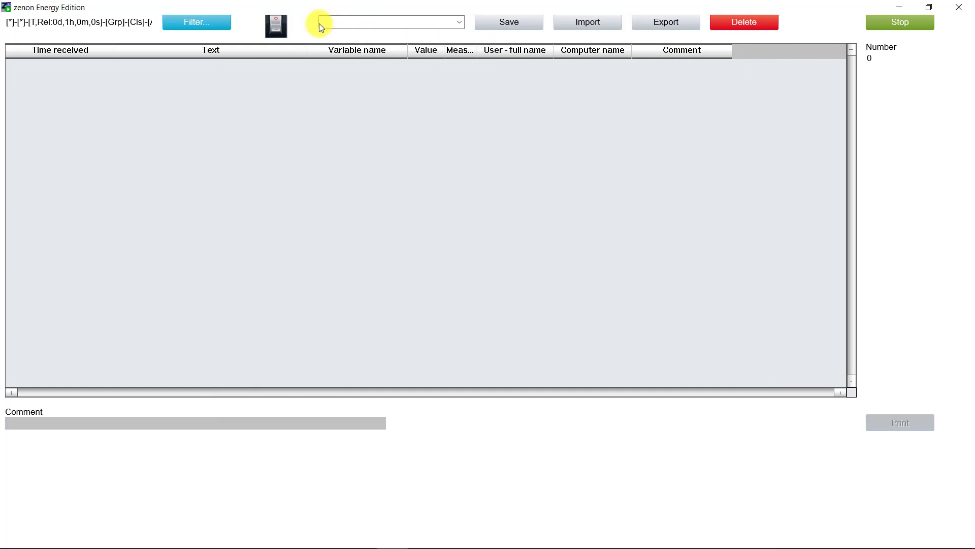
- Remove the alarm area filter and switch the class filter from class 1 to class 0
left_click(203, 23)
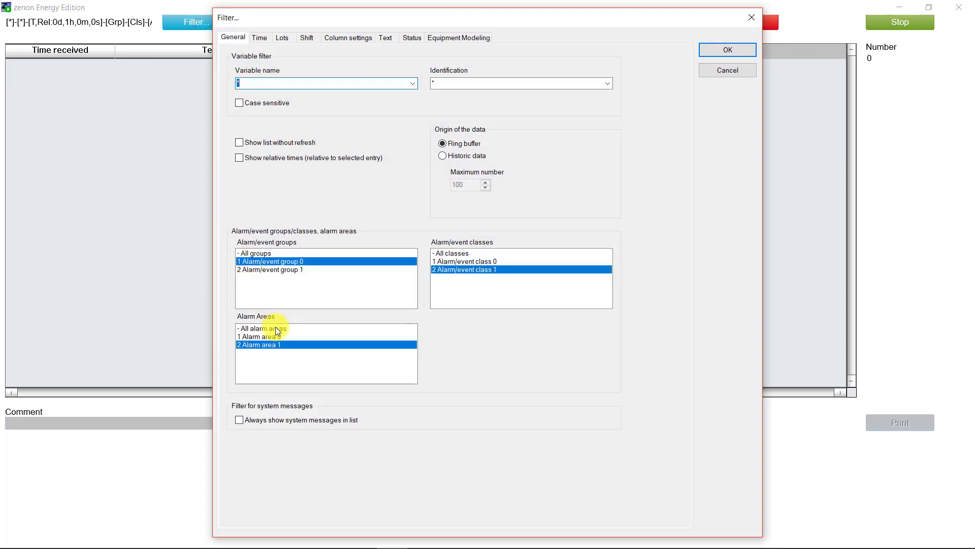
left_click(276, 329)
left_click(450, 253)
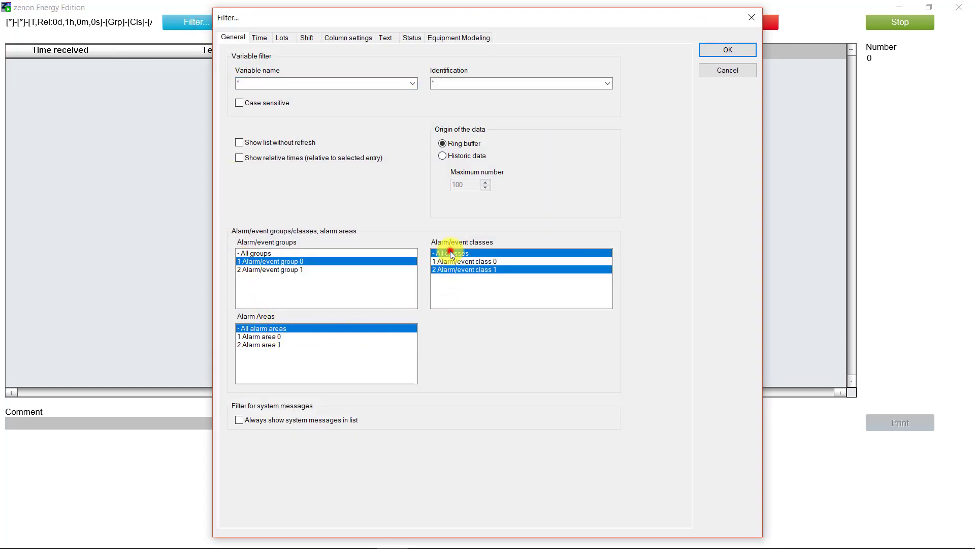
left_click(459, 261)
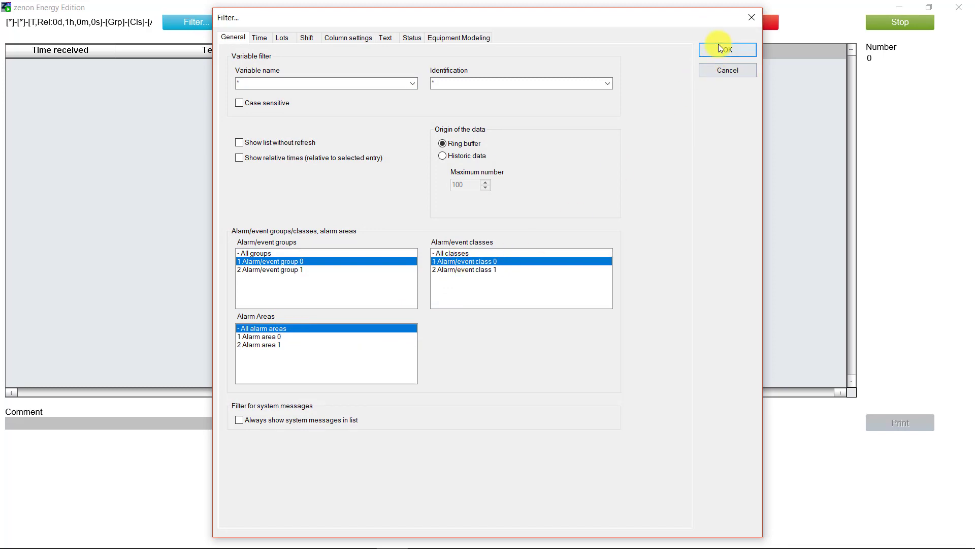
left_click(726, 49)
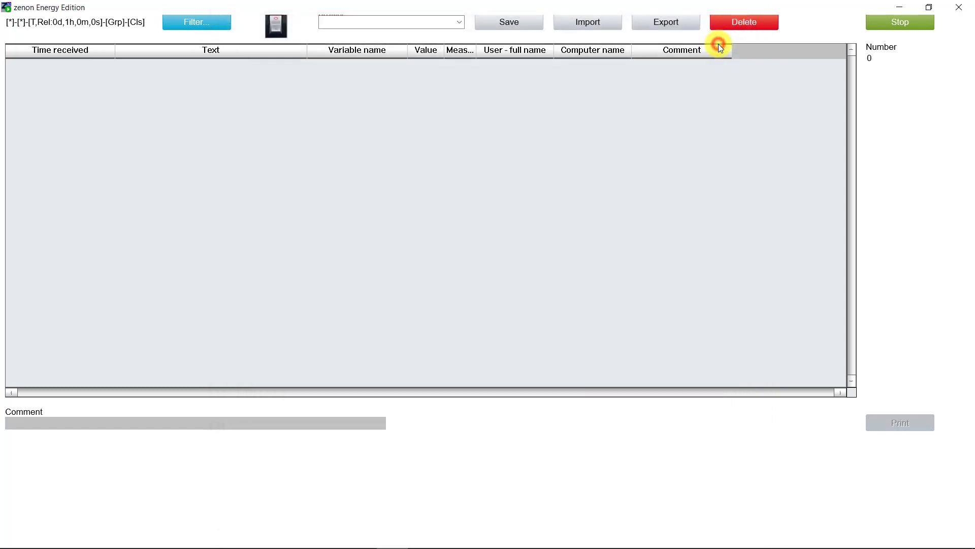
- Clear the class and group filters so all seven CEL entries show
left_click(212, 24)
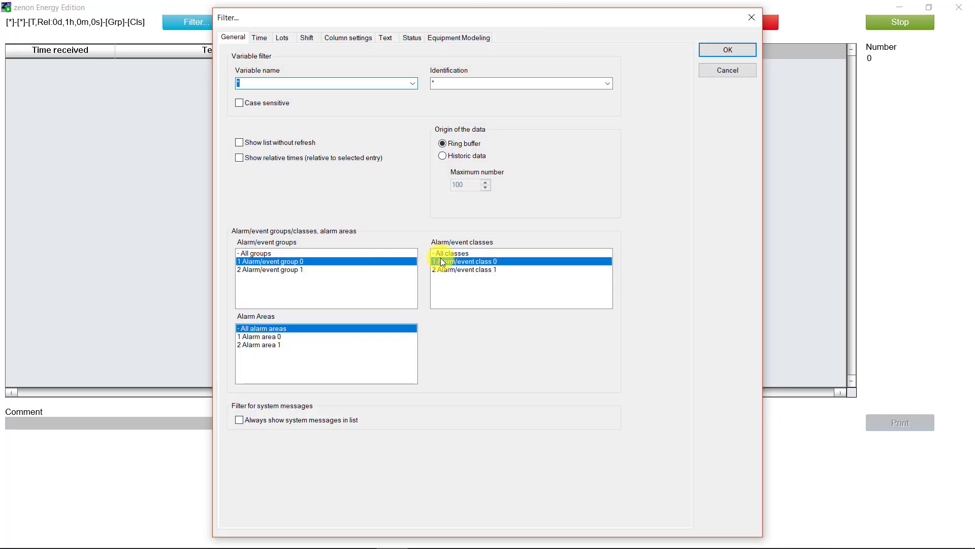
left_click(447, 253)
left_click(715, 51)
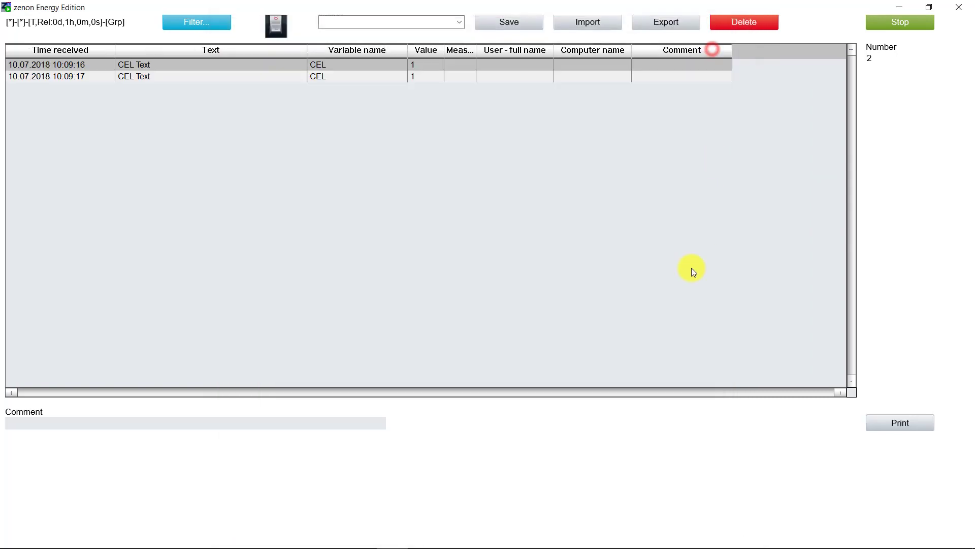
left_click(202, 25)
left_click(253, 254)
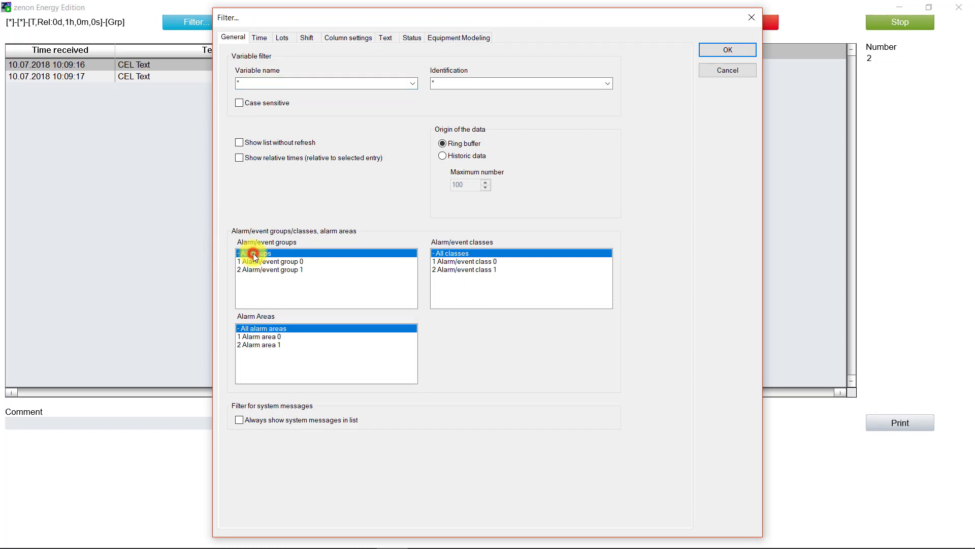
left_click(713, 52)
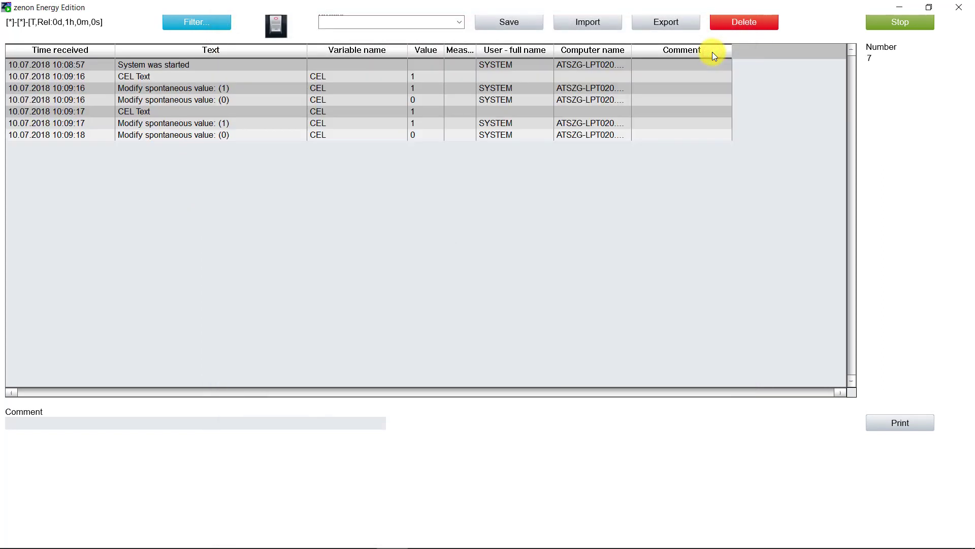